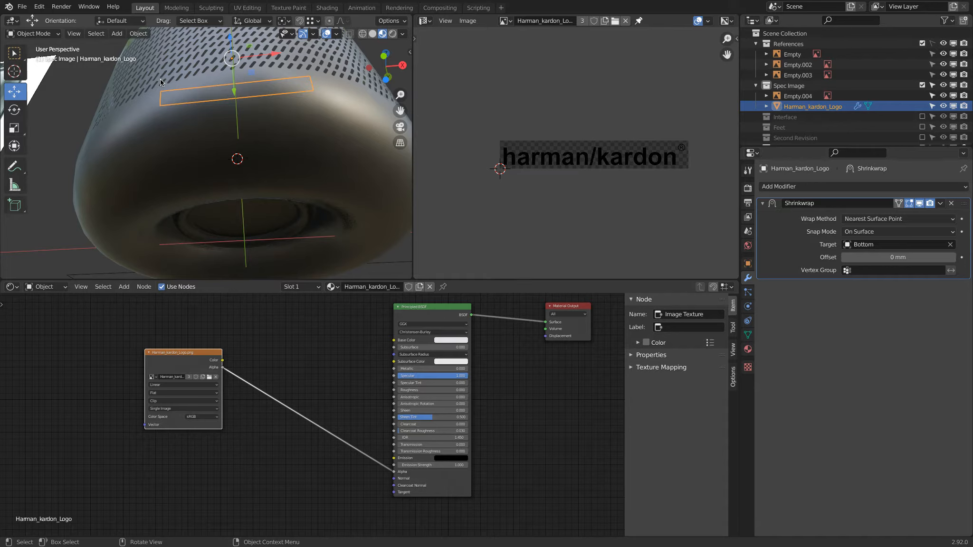
Step: Enter Edit Mode on the logo plane and turn off the Shrinkwrap modifier's viewport display
shift+middle_drag(161, 82, 189, 141)
key(Tab)
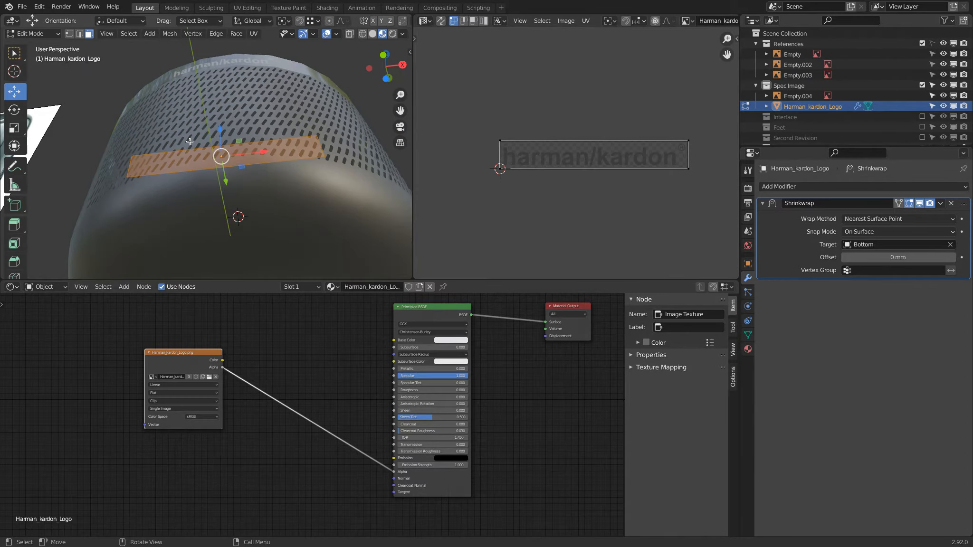
click(910, 203)
click(910, 204)
click(920, 204)
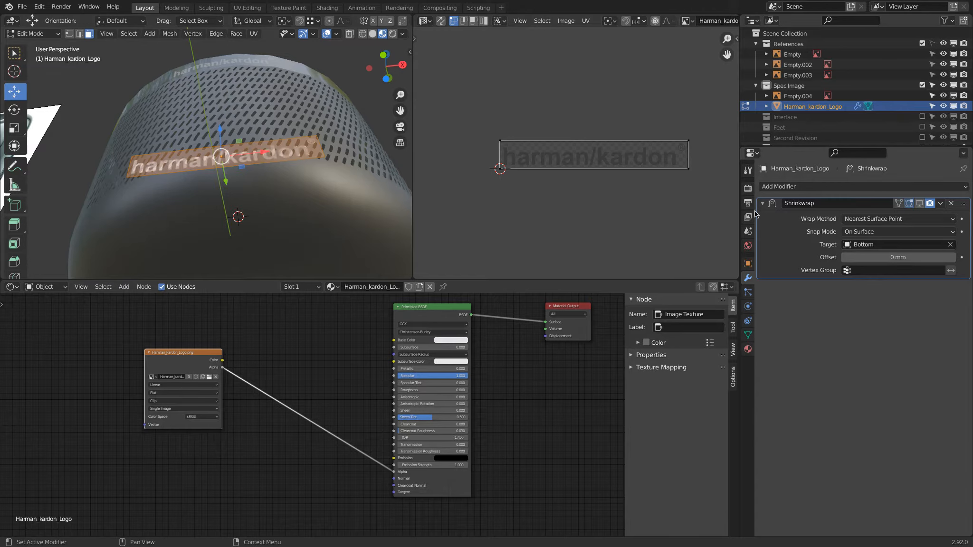
Step: Add five evenly spaced crosswise loop cuts along the logo plane, without sliding them
middle_drag(231, 183, 224, 181)
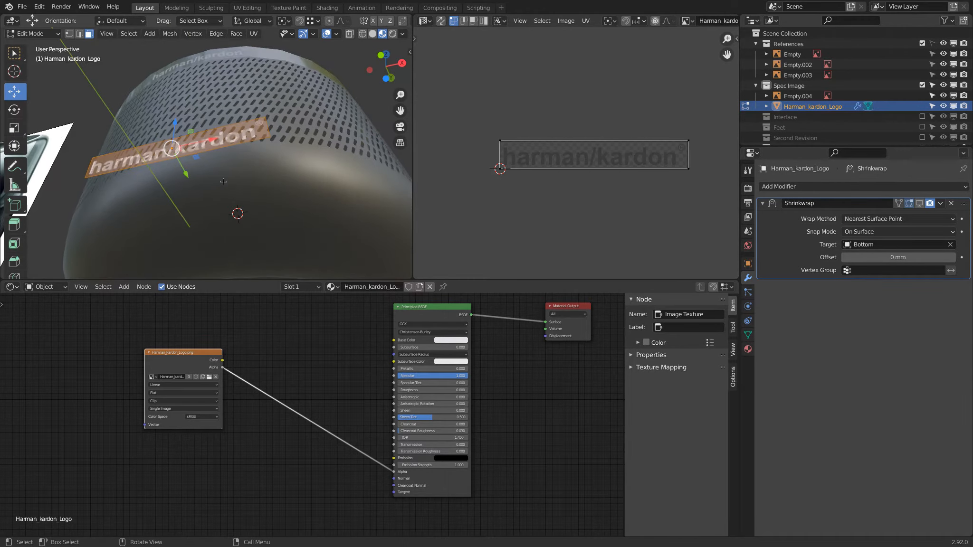
key(ctrl+r)
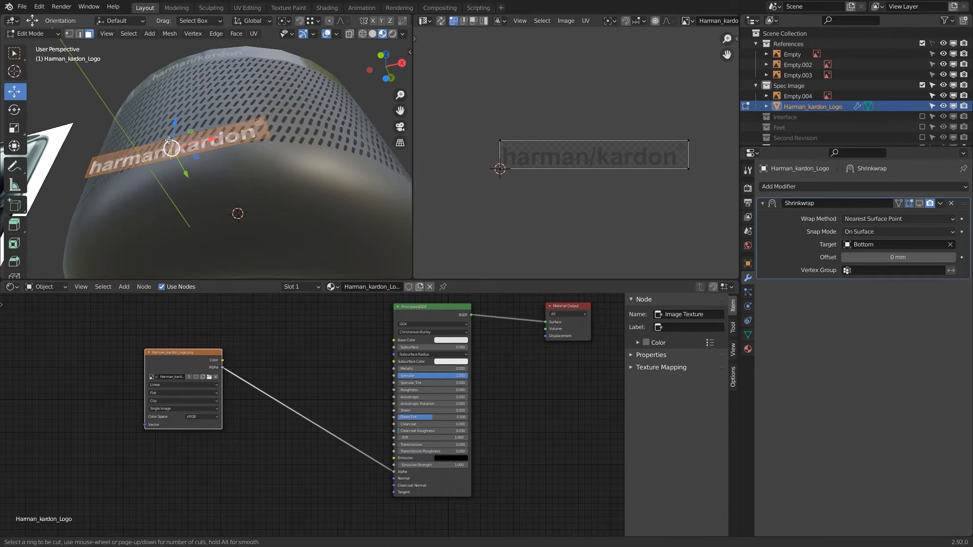
scroll(169, 140, up, 4)
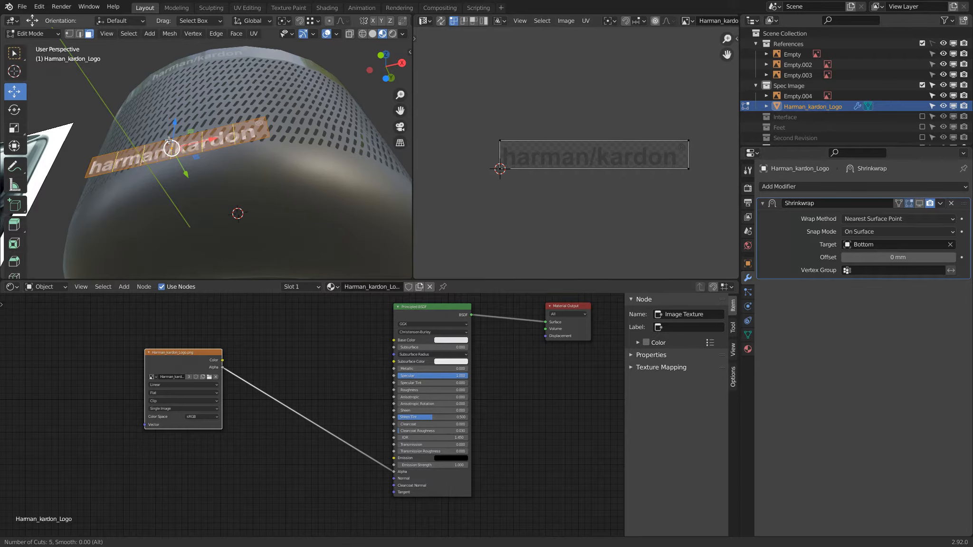
click(169, 141)
right_click(169, 140)
middle_drag(172, 145, 234, 128)
Step: Return to Object Mode and turn the Shrinkwrap modifier's viewport display back on
key(Tab)
click(920, 203)
middle_drag(331, 181, 296, 132)
scroll(303, 135, up, 4)
Step: Try adding lengthwise loop cuts to the logo plane, check the wrapped shape, and undo them
key(Tab)
key(ctrl+r)
scroll(291, 200, up, 2)
click(291, 200)
right_click(291, 200)
middle_drag(363, 185, 346, 177)
key(ctrl+z)
Step: Try two centred lengthwise loop cuts on the logo plane, inspect the result from several angles, and undo them
key(ctrl+r)
middle_drag(269, 163, 282, 178)
click(270, 167)
right_click(270, 168)
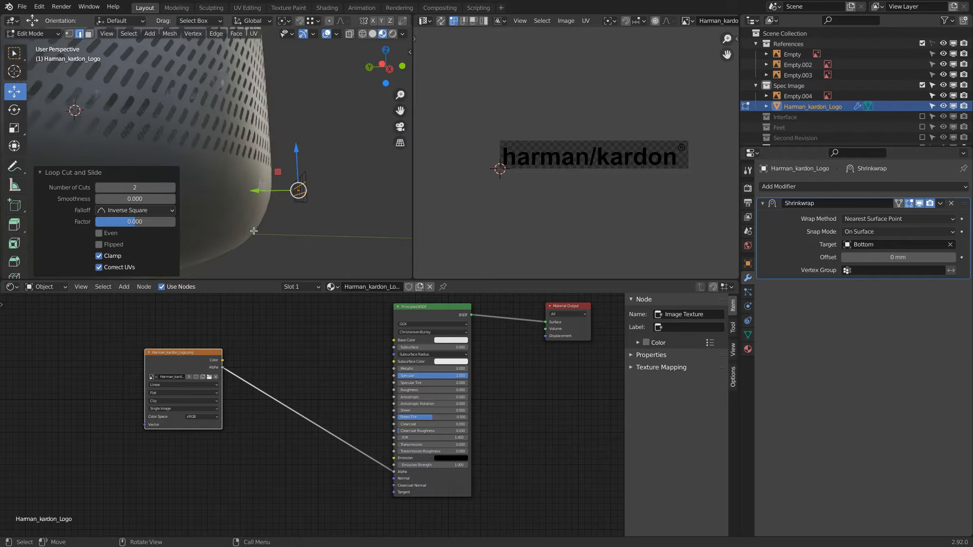
middle_drag(230, 248, 187, 171)
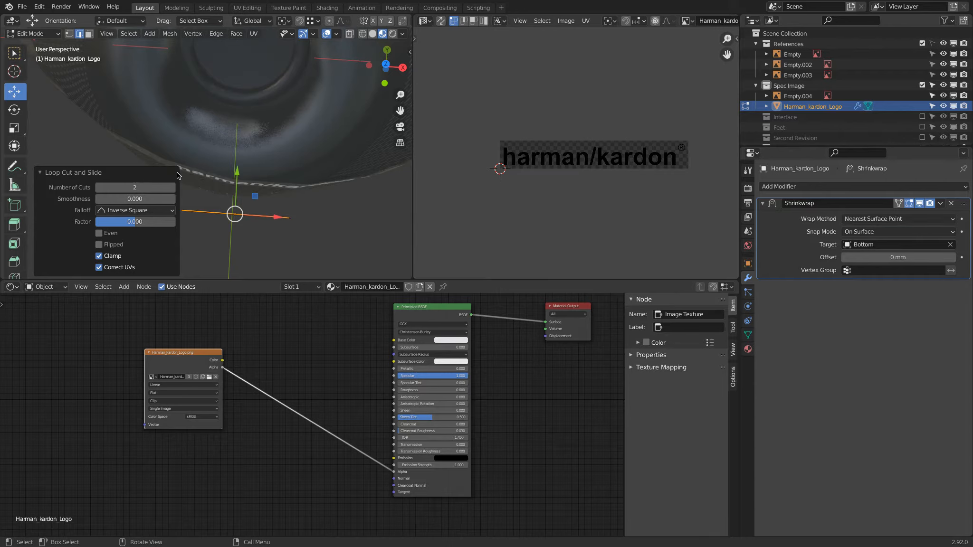
click(44, 173)
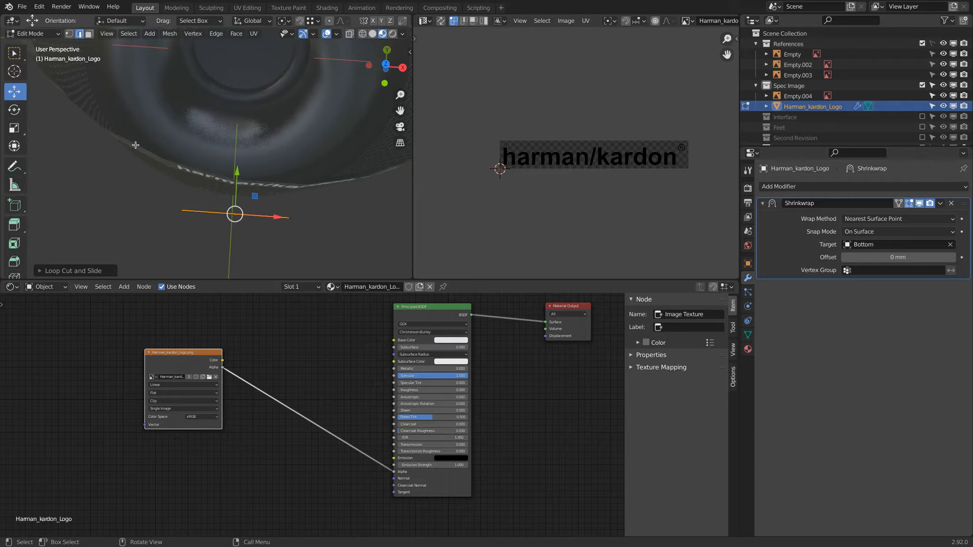
middle_drag(341, 196, 287, 136)
key(a)
middle_drag(224, 212, 209, 194)
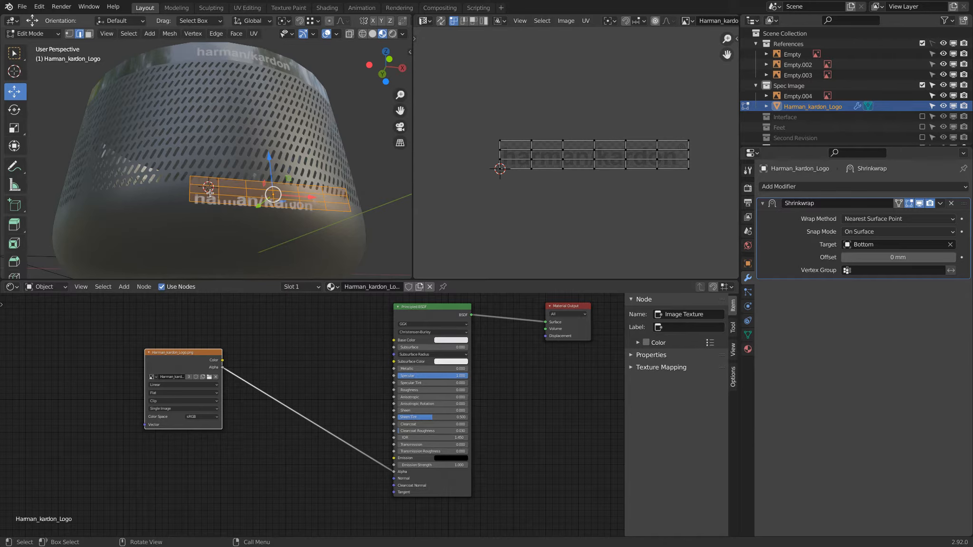
key(ctrl+z)
key(ctrl+z)
Step: Add a Subdivision Surface modifier to the logo plane, place it above Shrinkwrap, and set it to Simple
middle_drag(255, 199, 300, 155)
key(Tab)
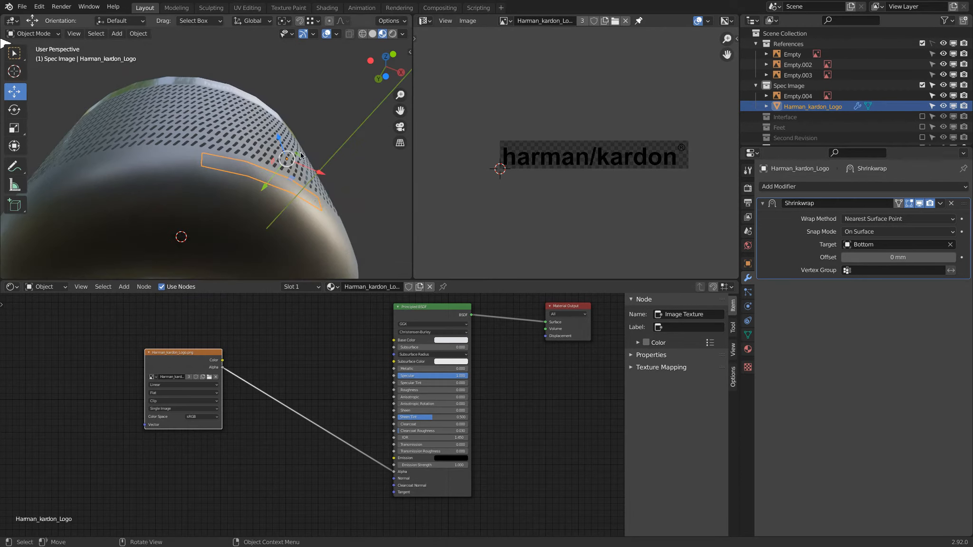
click(841, 187)
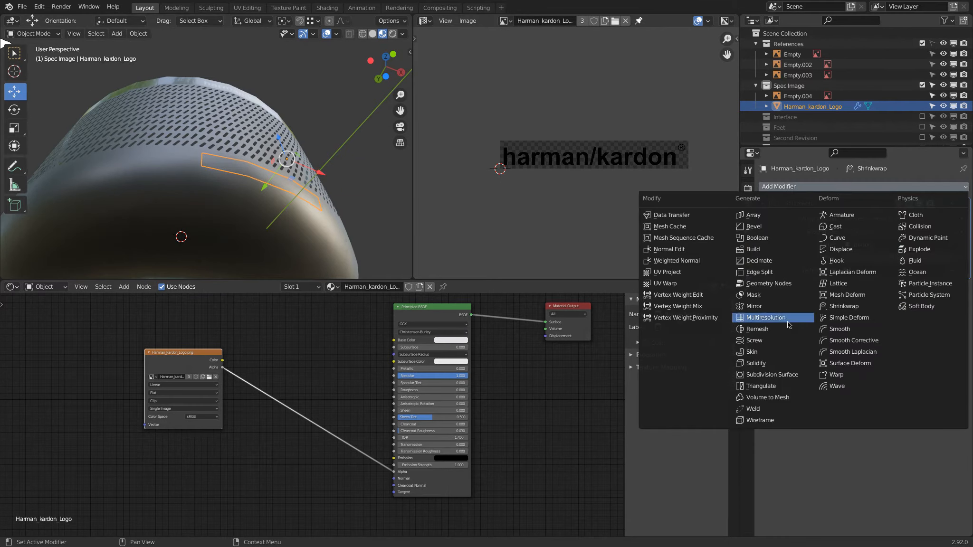
click(786, 375)
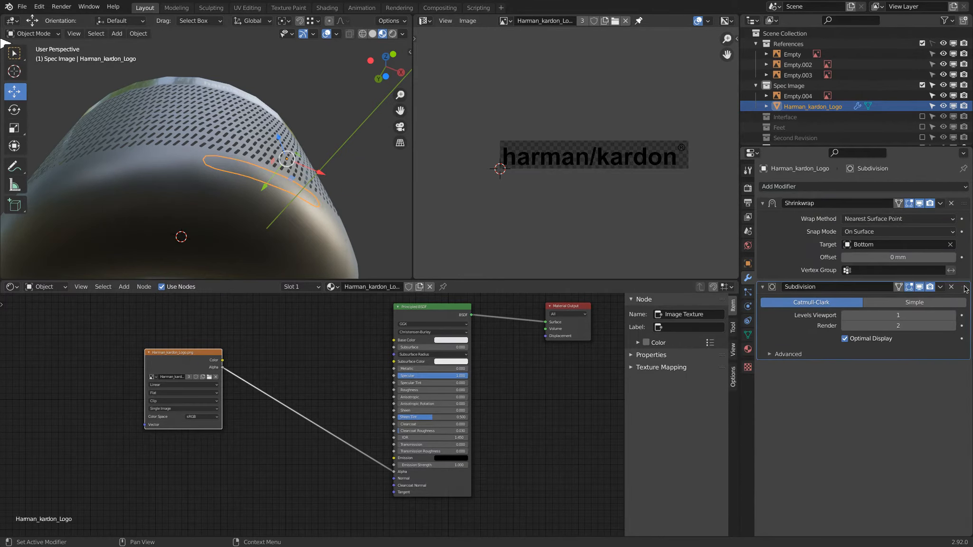
drag(965, 287, 964, 204)
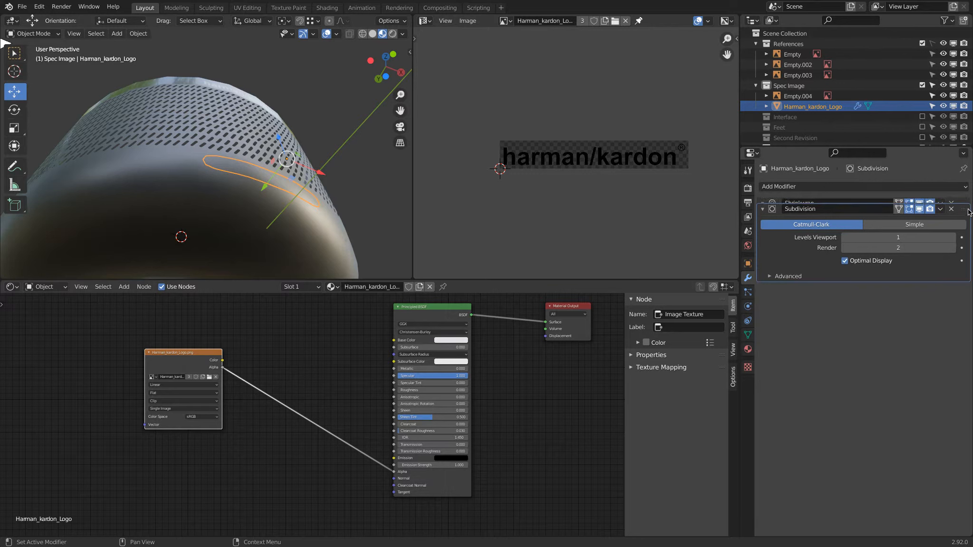
click(915, 219)
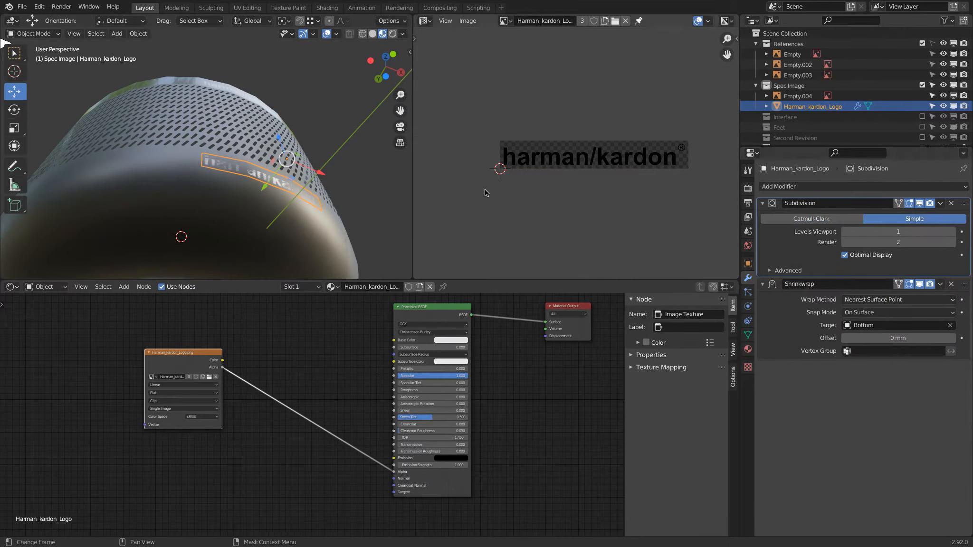
Step: Turn off Shrinkwrap's viewport display and the Subdivision's Optimal Display to show the flat logo grid in wireframe
click(920, 284)
click(859, 255)
key(z)
middle_drag(278, 157, 285, 164)
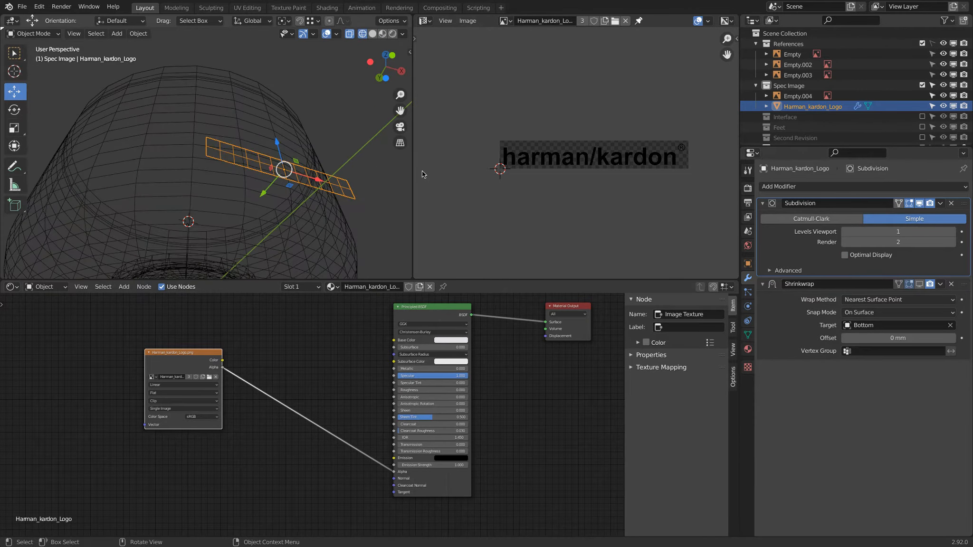
Step: Raise and lower the Subdivision's viewport levels, ending at 1, and compare the grid with the base mesh in Edit Mode
click(954, 232)
click(954, 232)
click(954, 232)
click(845, 232)
click(846, 232)
click(845, 232)
middle_drag(285, 172, 300, 167)
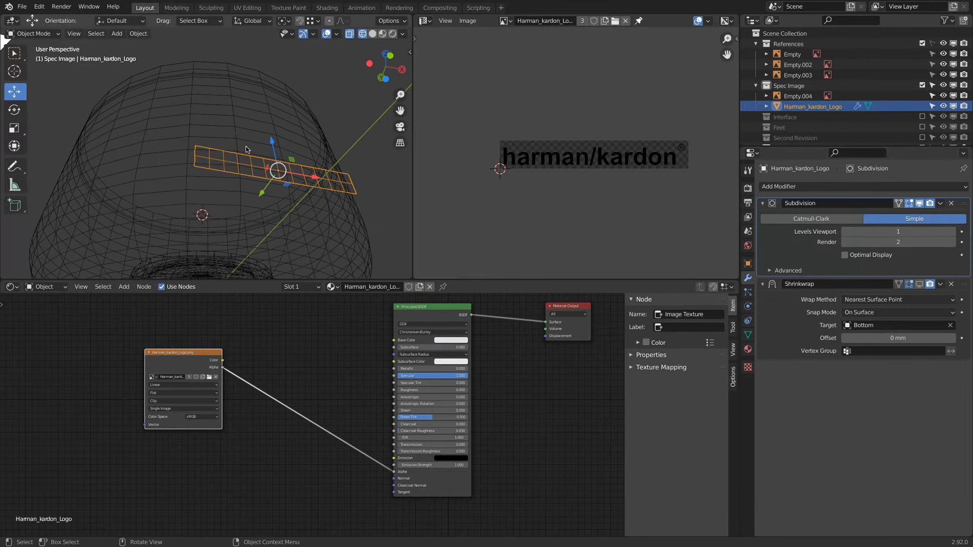
key(Tab)
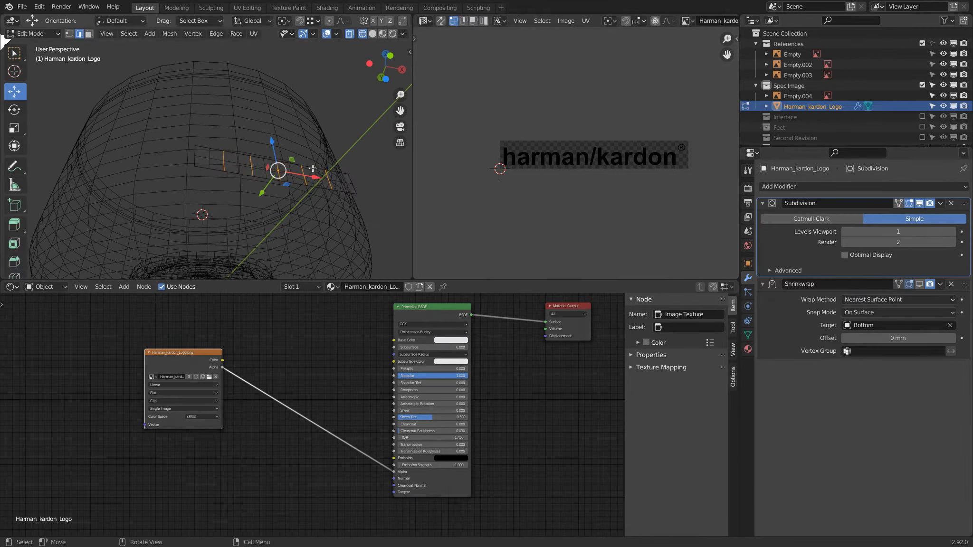
key(Tab)
Step: Set the Subdivision's viewport levels to 2 and restore the Shrinkwrap display in Material Preview shading
click(952, 232)
click(920, 284)
click(383, 34)
middle_drag(219, 160, 257, 210)
scroll(257, 211, up, 3)
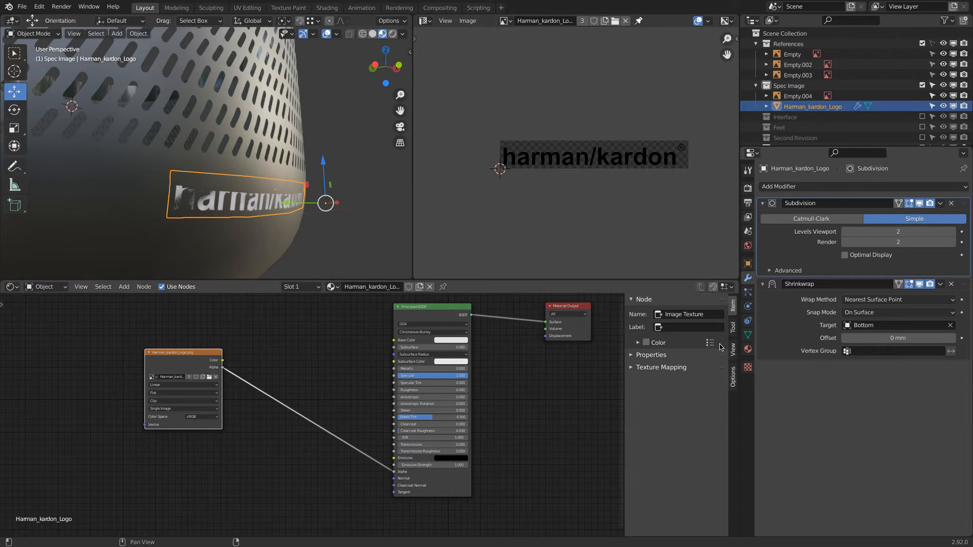
Step: Set the Shrinkwrap offset to 0.1 mm
click(908, 338)
text(.1)
key(Return)
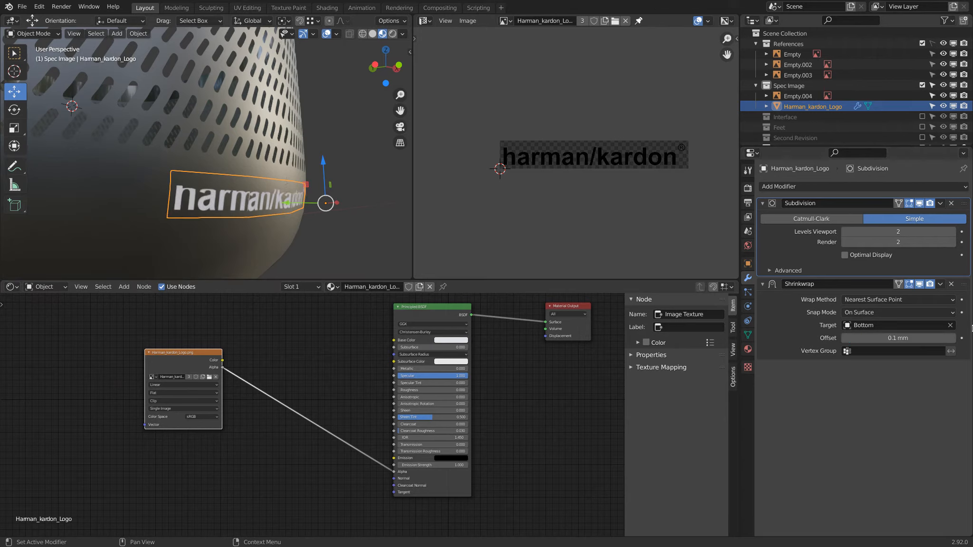
Step: Try a Shrinkwrap offset of 0.2 mm, check the lettering on the curved surface, and restore 0.1 mm
click(915, 338)
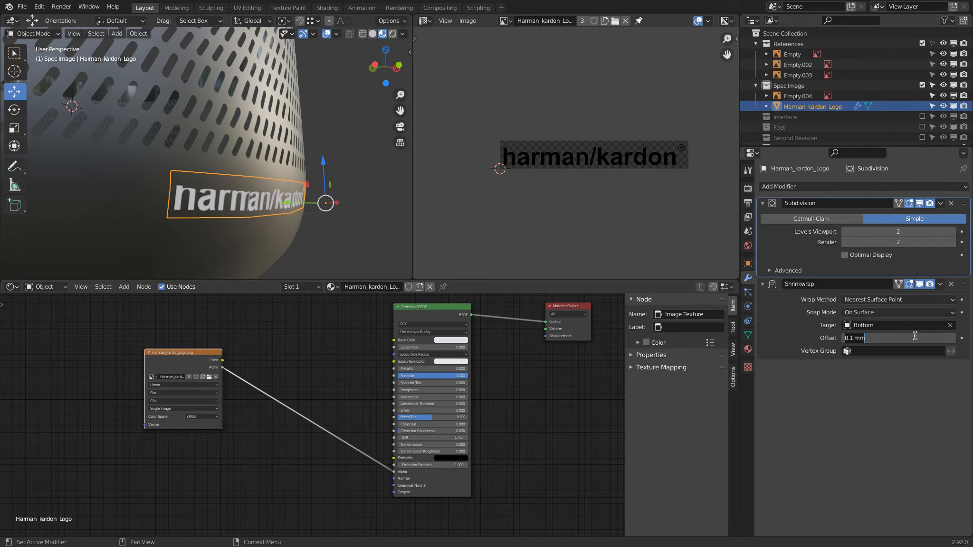
key(Delete)
text(2)
key(Return)
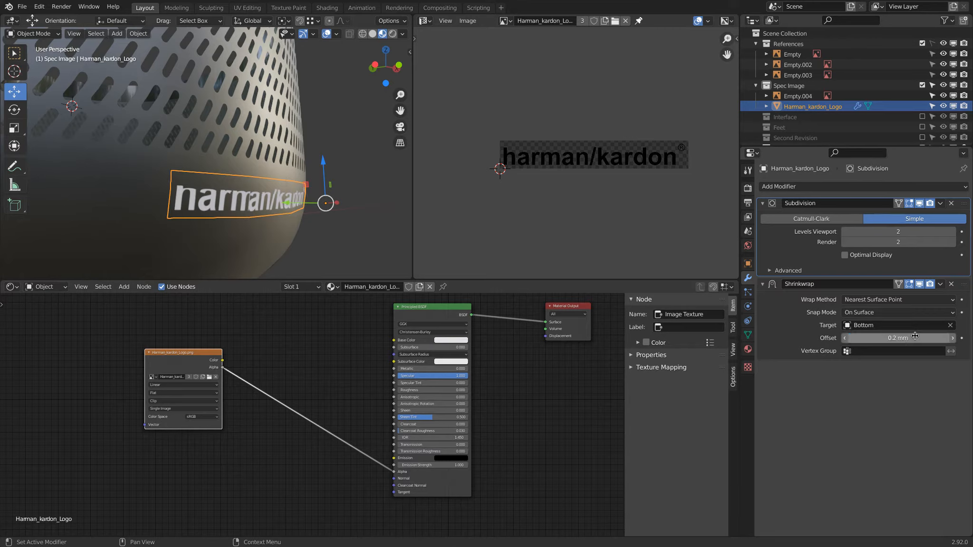
middle_drag(88, 150, 176, 167)
middle_drag(177, 168, 102, 167)
double_click(898, 338)
text(0.1)
key(Return)
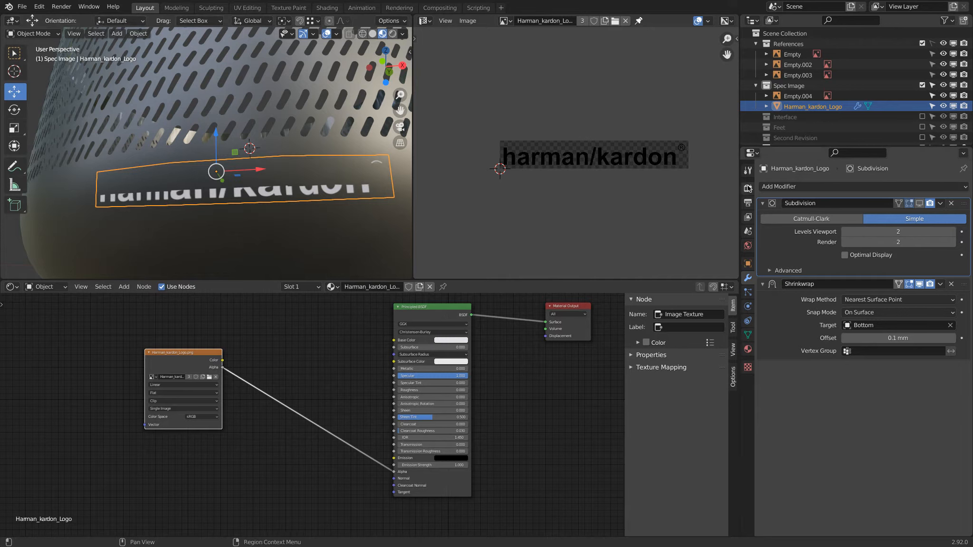
Step: Switch the Subdivision modifier's viewport display on and off to compare how the logo lettering wraps
click(920, 206)
click(920, 203)
click(920, 203)
click(920, 203)
click(920, 203)
click(920, 204)
click(920, 204)
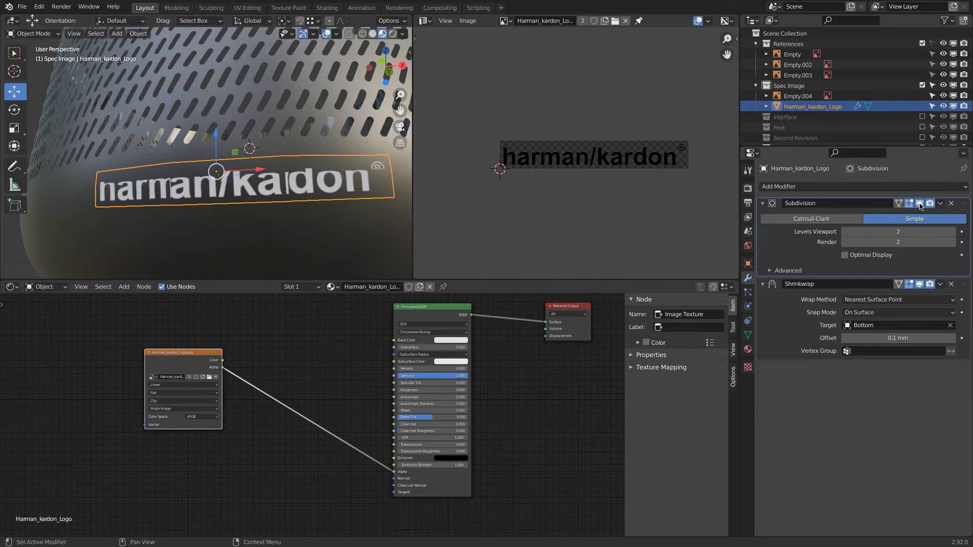
Step: Add a single centred lengthwise loop cut through the logo plane in Edit Mode
key(Tab)
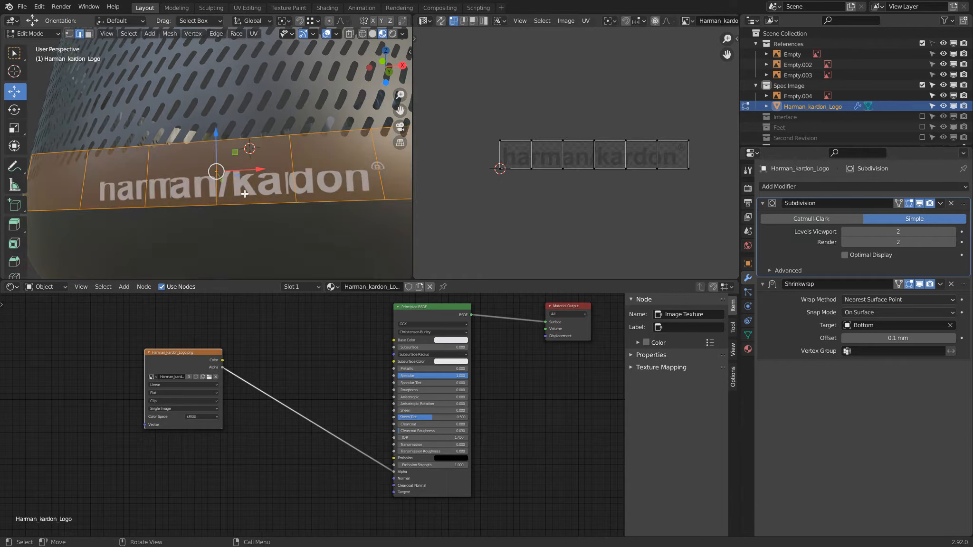
middle_drag(274, 164, 247, 204)
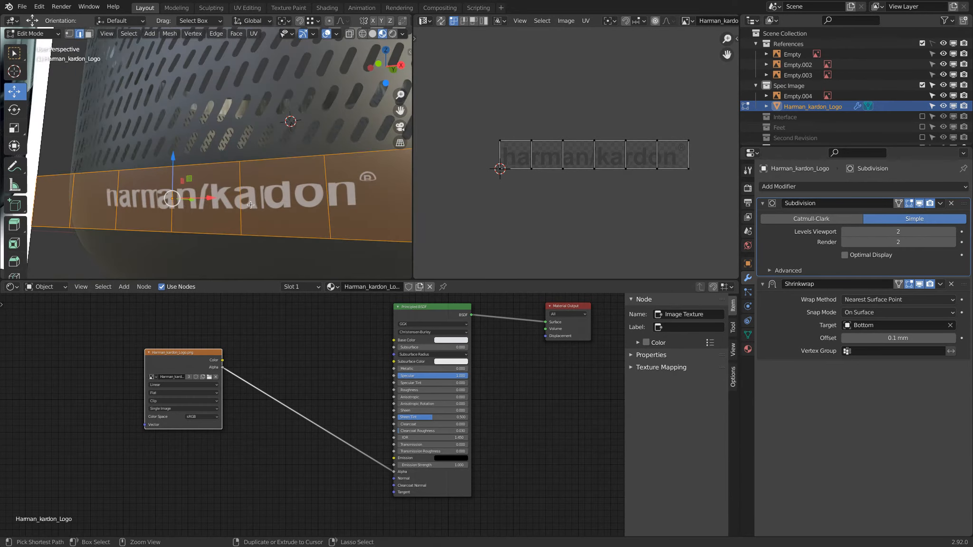
key(ctrl+r)
click(226, 199)
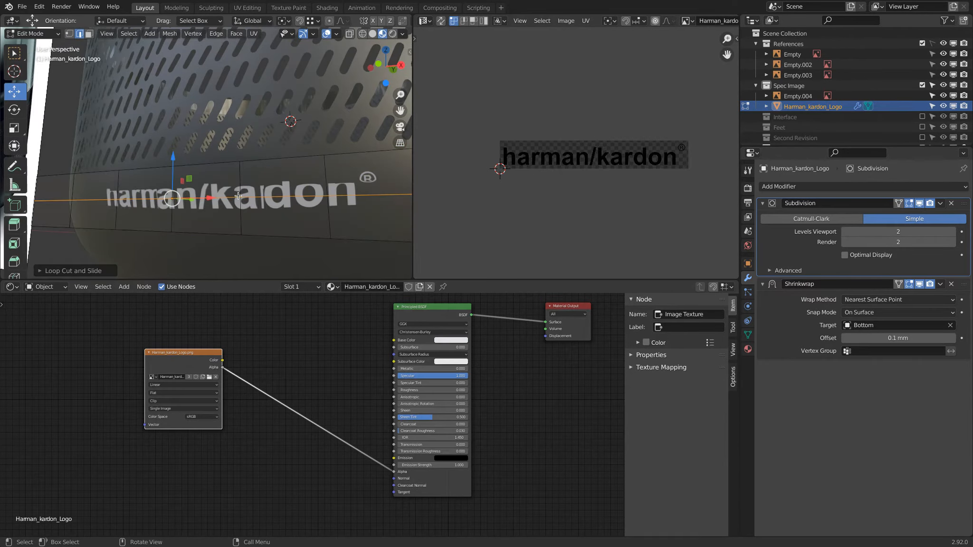
Step: Remove the Subdivision modifier from the logo plane and return to Object Mode
click(952, 203)
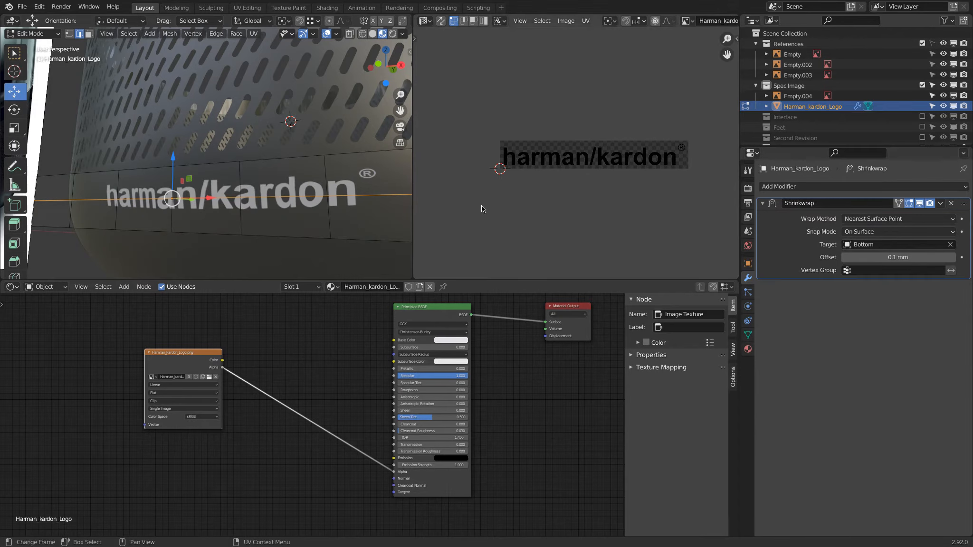
middle_drag(260, 202, 328, 206)
key(Tab)
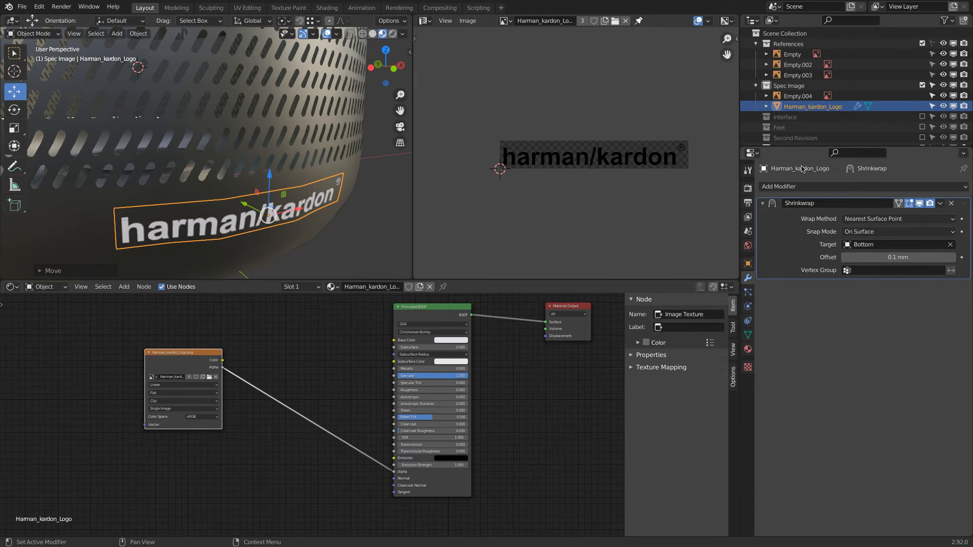
Step: Set the Shrinkwrap wrap method to Project along the Y axis with the Negative direction enabled
click(894, 220)
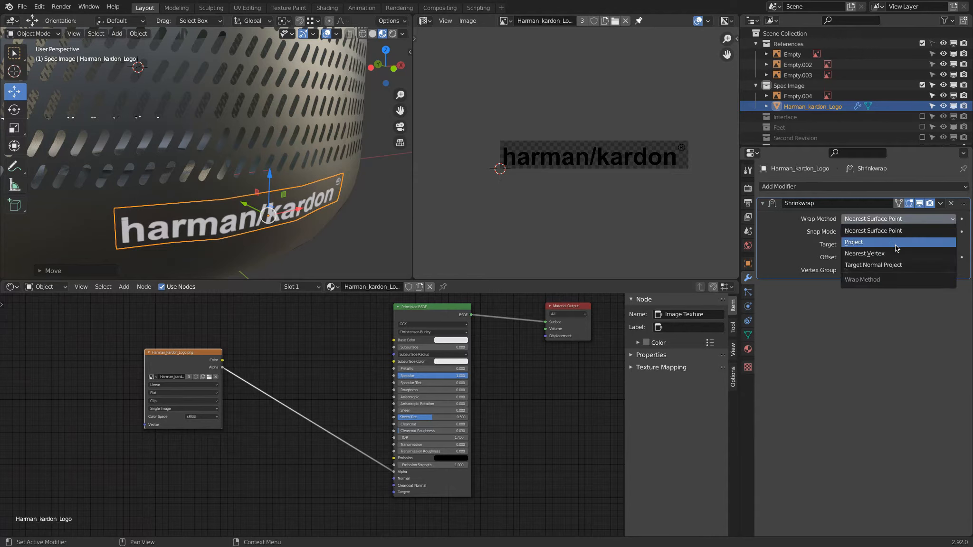
click(893, 242)
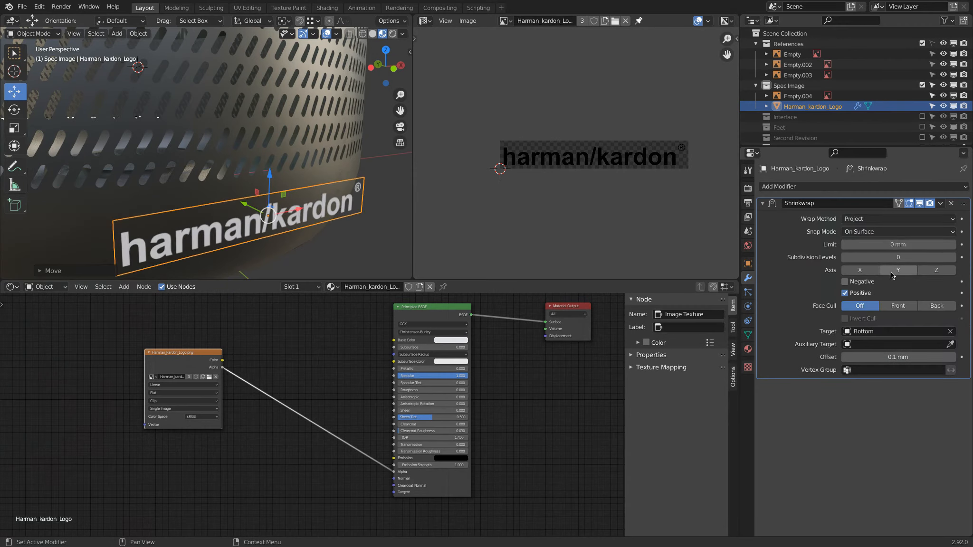
click(872, 282)
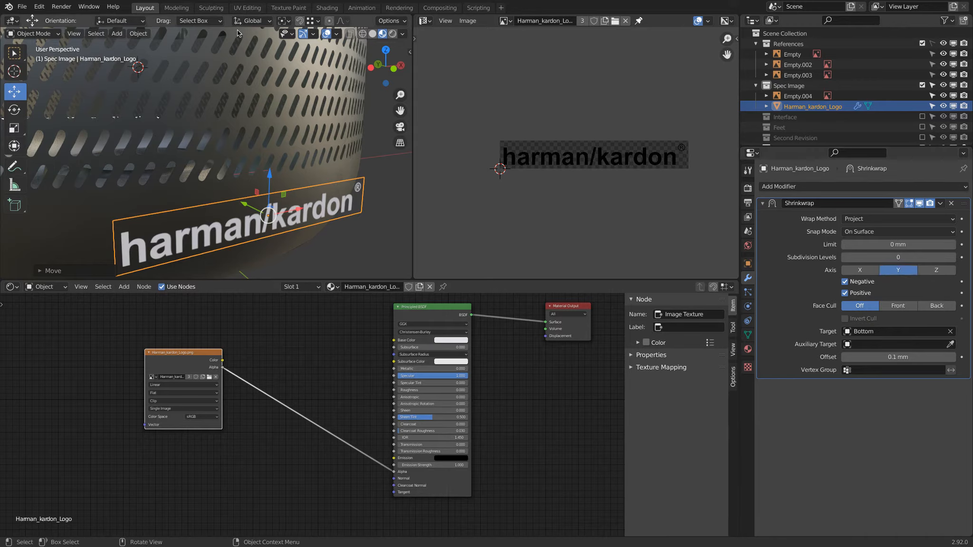
Step: Switch the transform orientation to Local and set the Shrinkwrap projection axis to Z
click(254, 21)
click(244, 66)
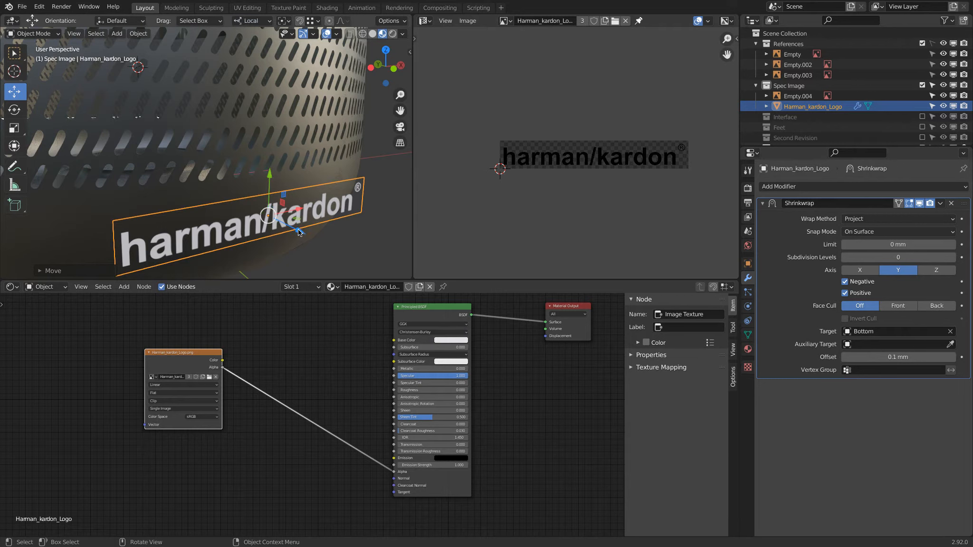
click(936, 272)
middle_drag(243, 201, 332, 205)
mouse_move(325, 203)
mouse_down()
mouse_move(387, 204)
mouse_move(325, 205)
mouse_up()
Step: Compare the Y projection axis with Z on the logo plane and adjust the Shrinkwrap offset
click(898, 271)
middle_drag(314, 190, 319, 220)
drag(327, 213, 328, 214)
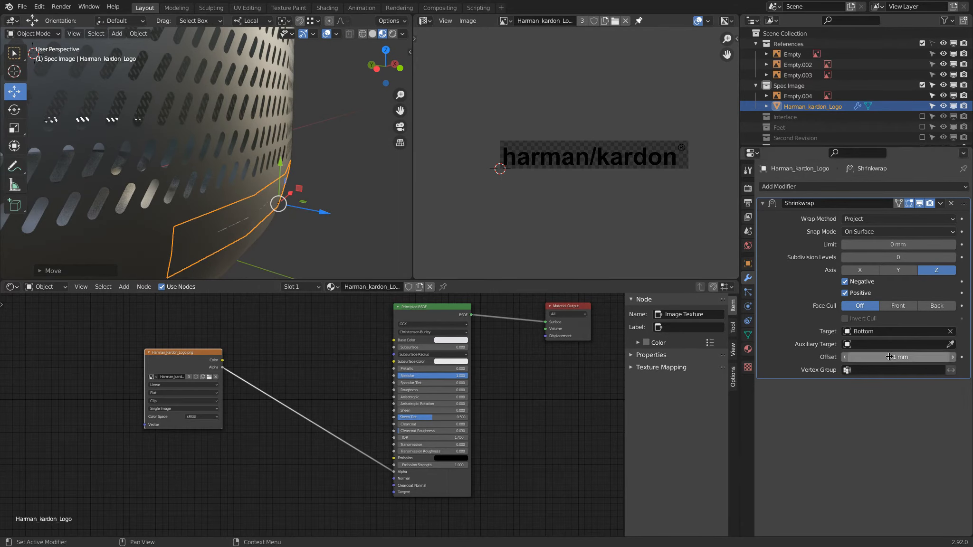
drag(889, 357, 901, 354)
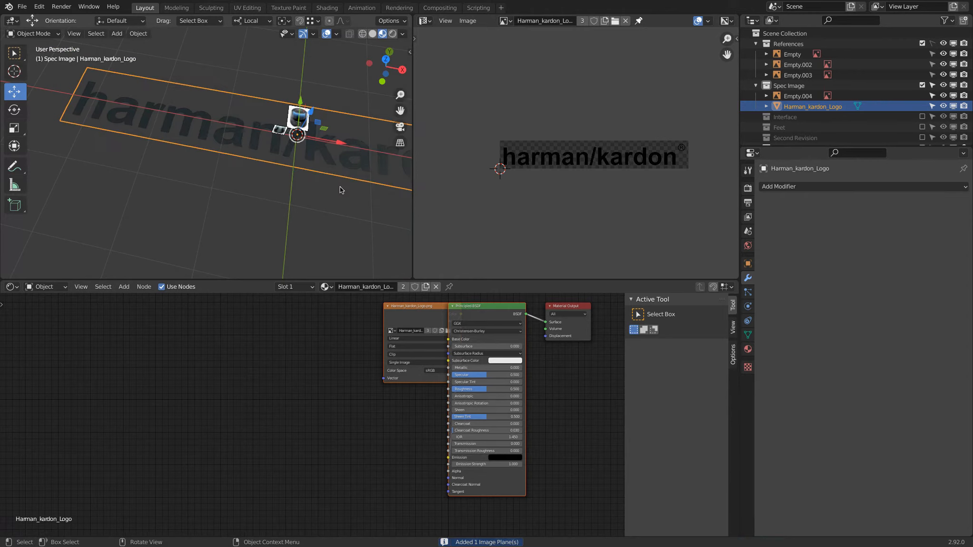
Step: Scale the newly added harman/kardon logo image plane down close to the size of the speaker
key(s)
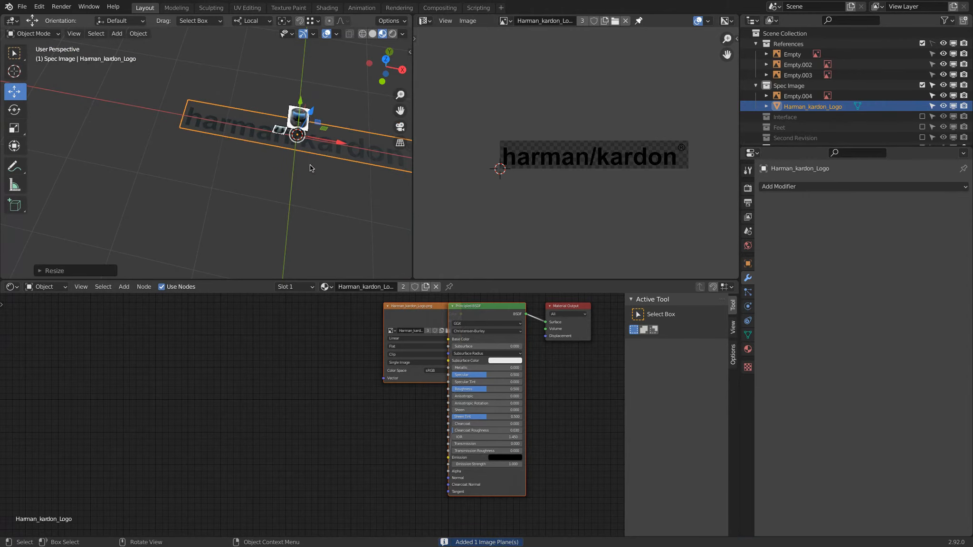
click(340, 176)
key(s)
click(314, 156)
scroll(330, 151, up, 6)
shift+middle_drag(324, 149, 325, 191)
scroll(300, 179, up, 2)
key(s)
click(232, 152)
Step: Move the logo plane along Y to the front of the speaker and scale it down further
key(g)
key(y)
click(221, 148)
scroll(219, 167, up, 6)
middle_drag(228, 164, 208, 47)
scroll(238, 140, up, 3)
drag(180, 137, 226, 200)
key(s)
click(239, 199)
Step: Rotate the logo plane 90° about X and fit it to about 56 mm wide on the speaker's lower body in front view
text(rx90)
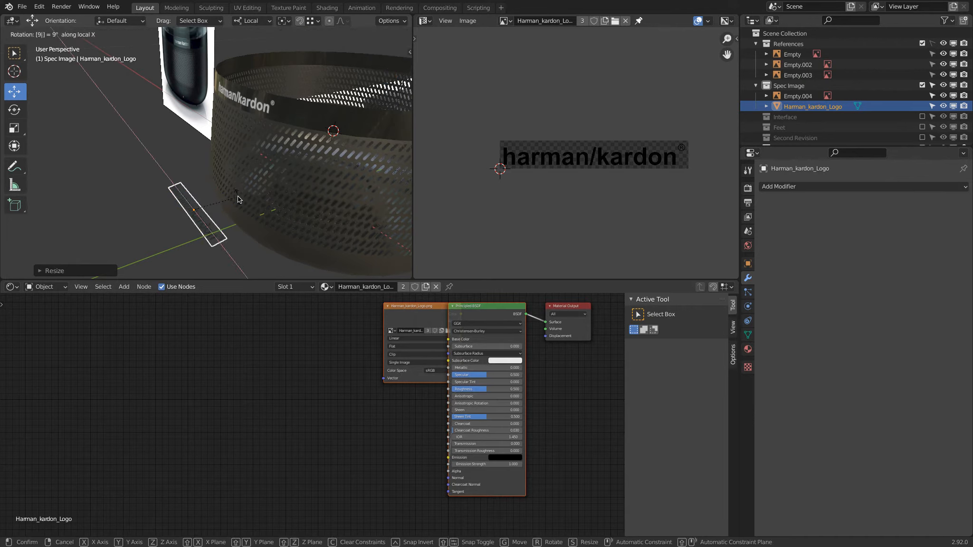
key(Return)
key(KP_1)
scroll(216, 72, down, 6)
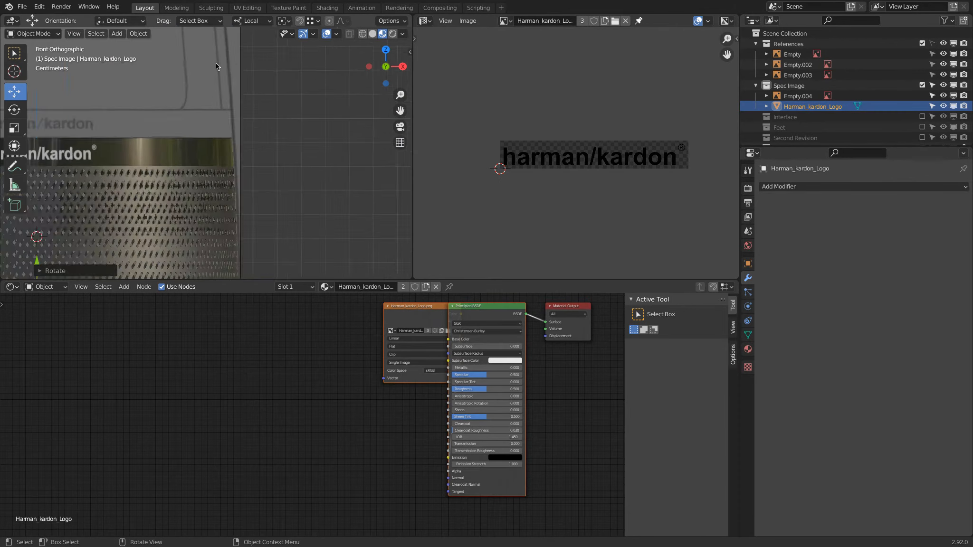
shift+middle_drag(90, 219, 168, 168)
scroll(169, 167, up, 3)
drag(198, 117, 198, 147)
key(s)
click(237, 190)
shift+middle_drag(229, 142, 230, 205)
Step: Spread out the logo material's nodes and disconnect the image texture from the Principled BSDF's Base Color
drag(485, 306, 385, 315)
drag(412, 306, 191, 330)
drag(350, 348, 311, 351)
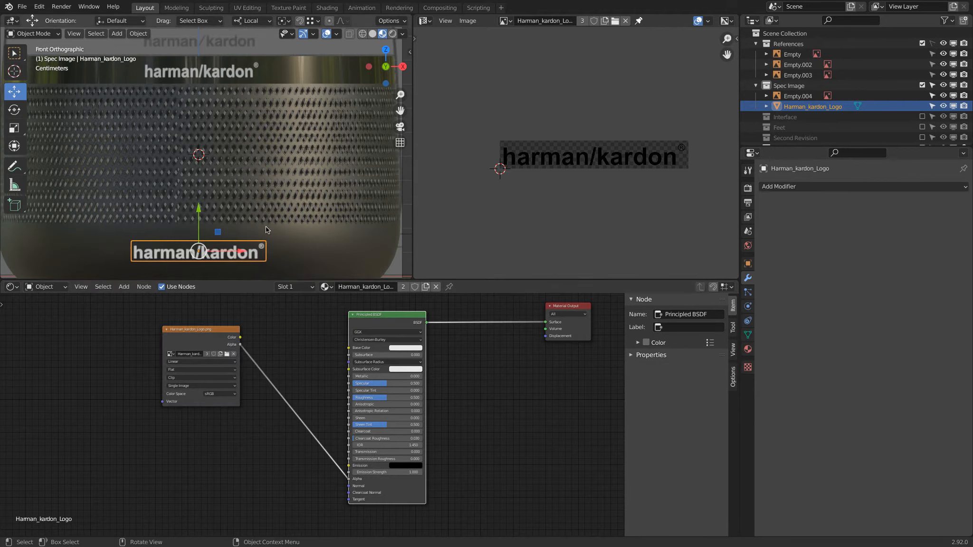
Step: Add a Shrinkwrap modifier to the logo plane and set its wrap method to Project
middle_drag(228, 236, 300, 242)
scroll(299, 242, up, 2)
click(863, 186)
click(855, 295)
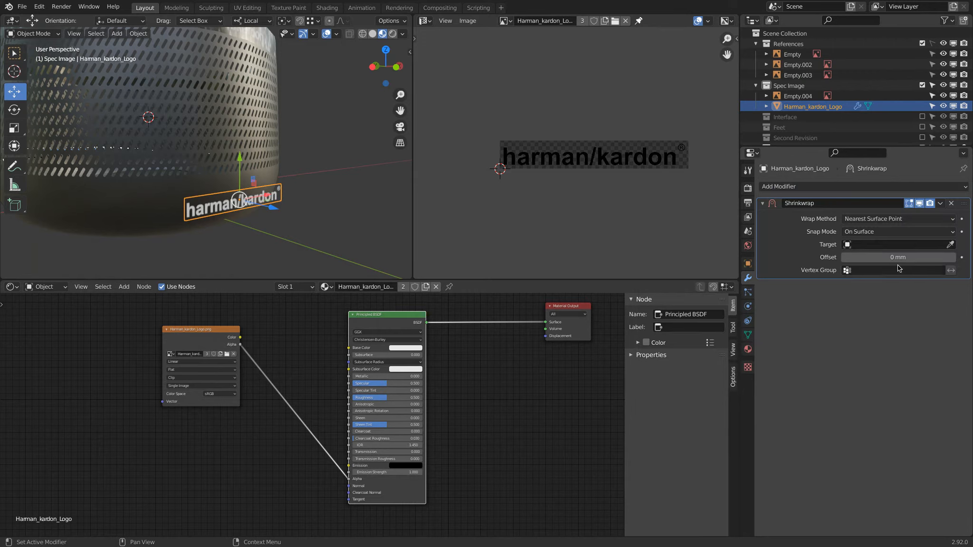
click(887, 219)
click(885, 243)
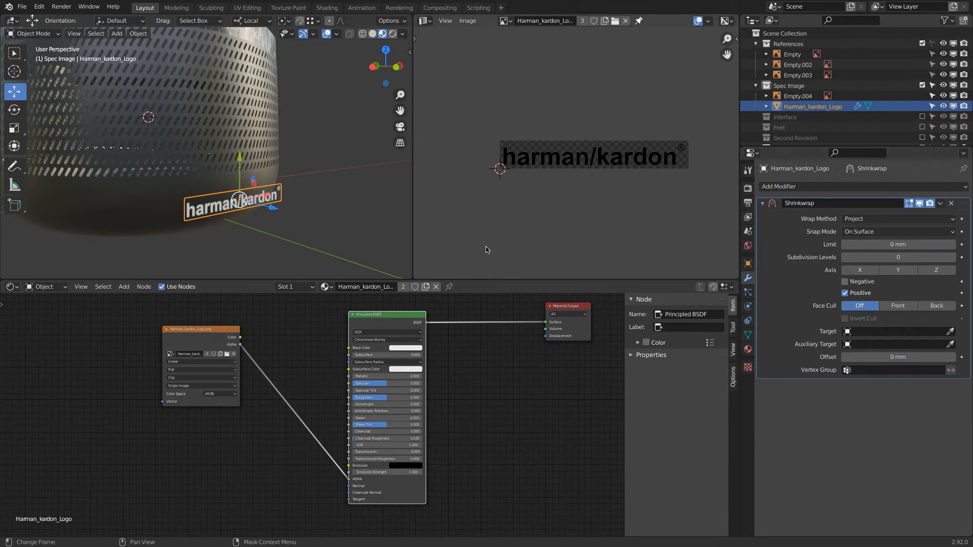
Step: Project the Shrinkwrap along Z with the Negative direction enabled, using the speaker's Bottom object as target
click(946, 270)
click(855, 282)
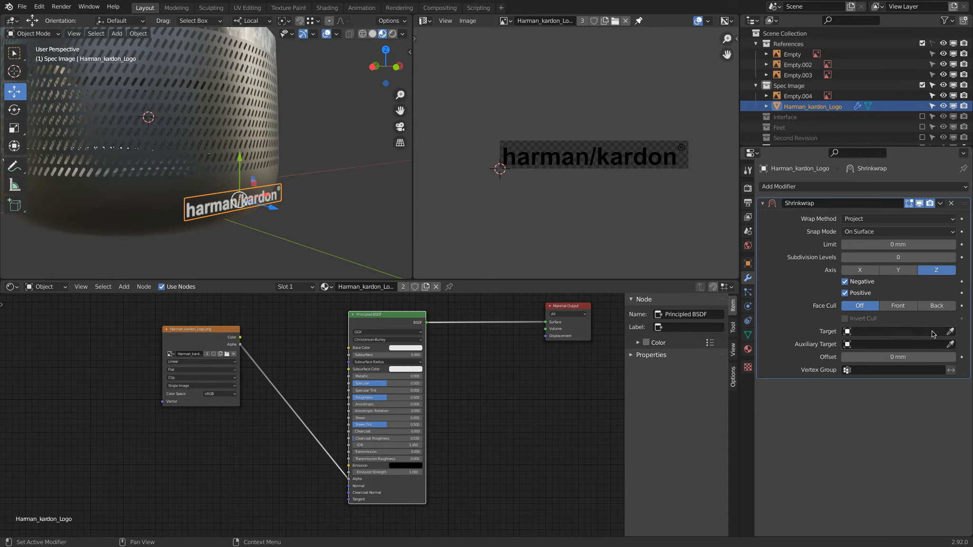
click(951, 331)
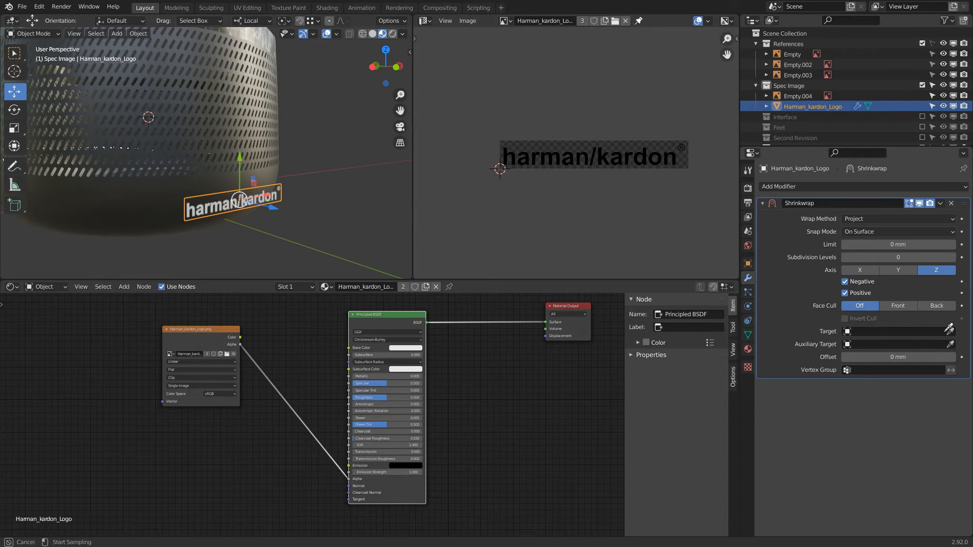
click(142, 192)
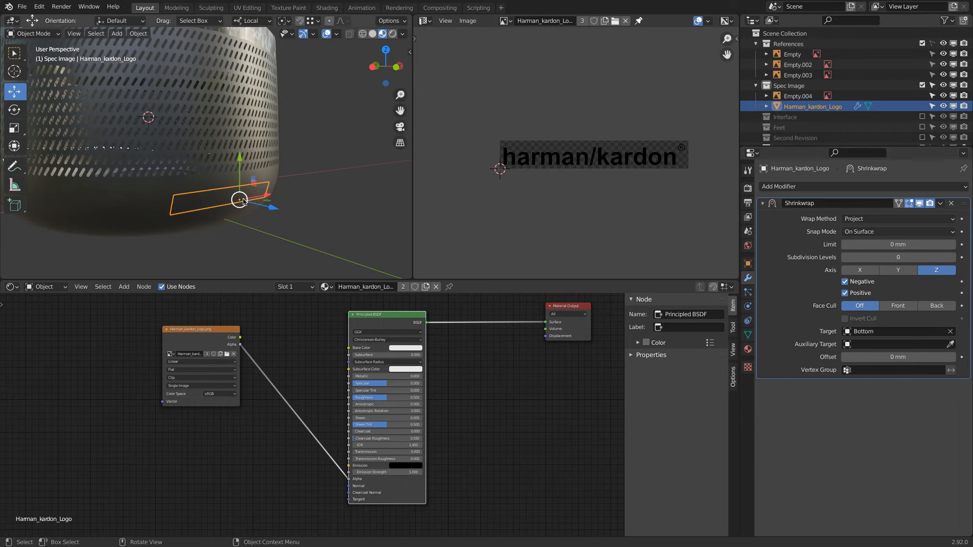
Step: Add five centred vertical loop cuts to the logo plane and return to Object Mode
key(Tab)
key(ctrl+r)
scroll(246, 199, up, 2)
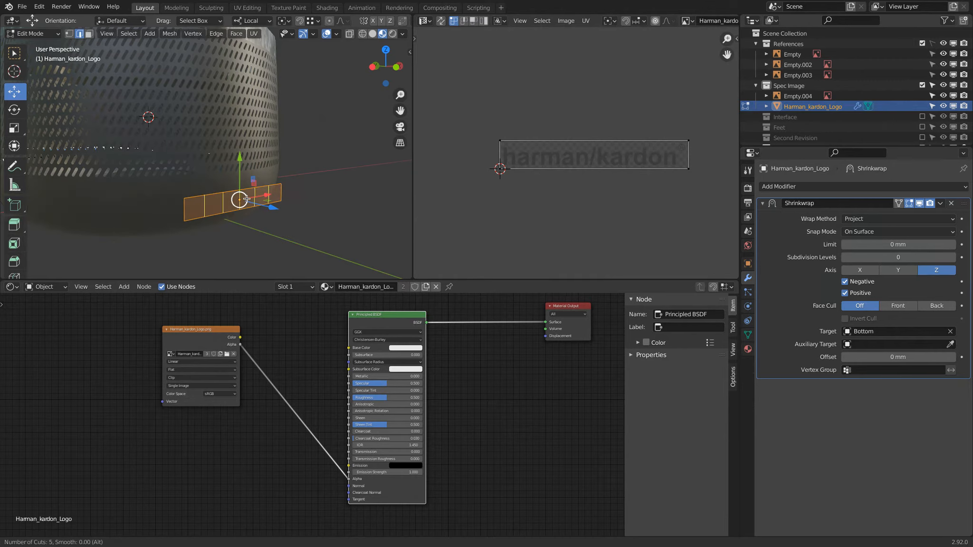
click(246, 199)
right_click(247, 199)
middle_drag(309, 191, 262, 174)
middle_drag(262, 174, 297, 174)
key(Tab)
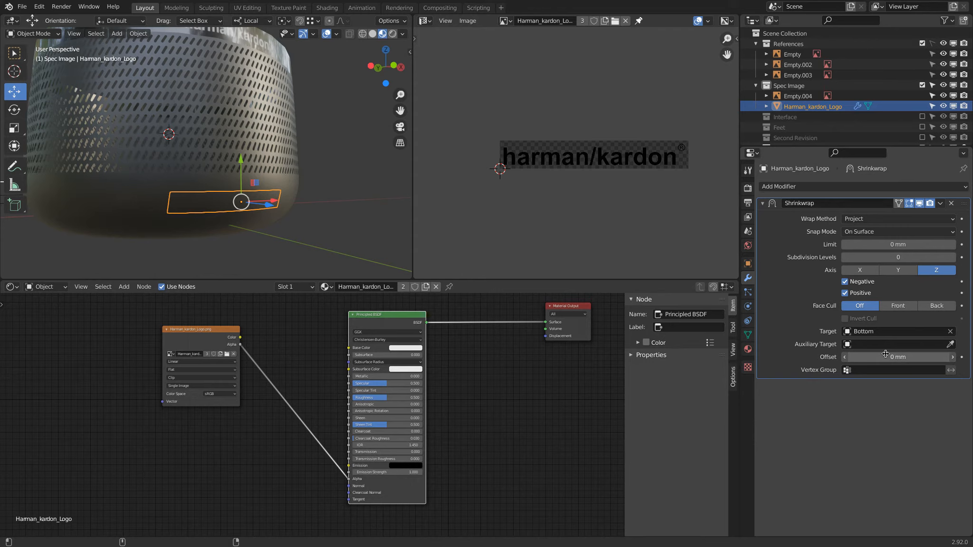
Step: Raise the Shrinkwrap offset to 110 mm and apply the logo plane's scale
drag(892, 354, 929, 343)
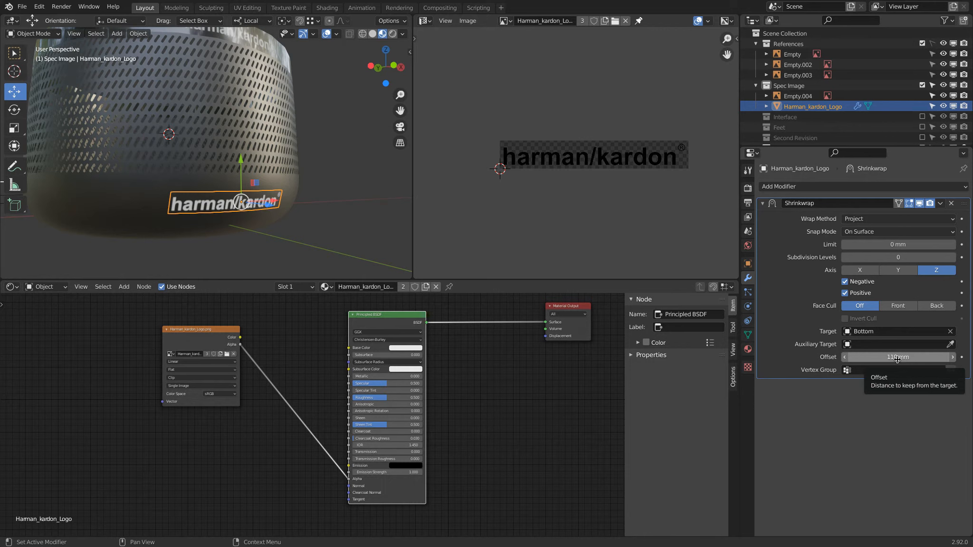
key(n)
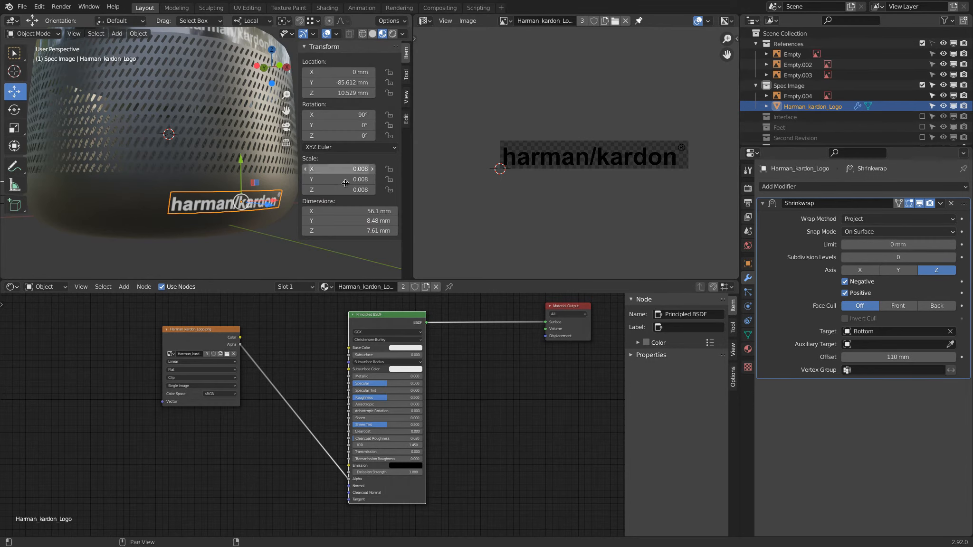
click(138, 34)
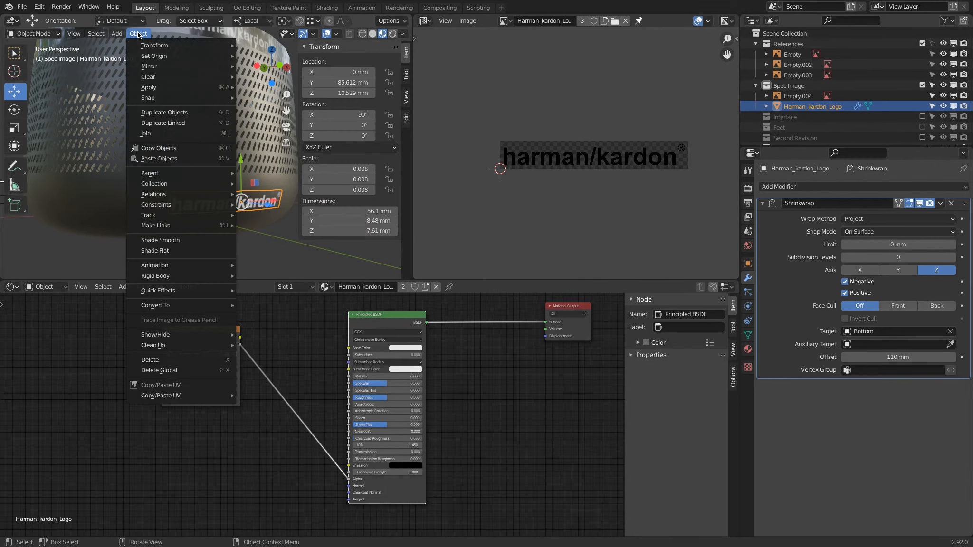
mouse_move(166, 89)
click(292, 87)
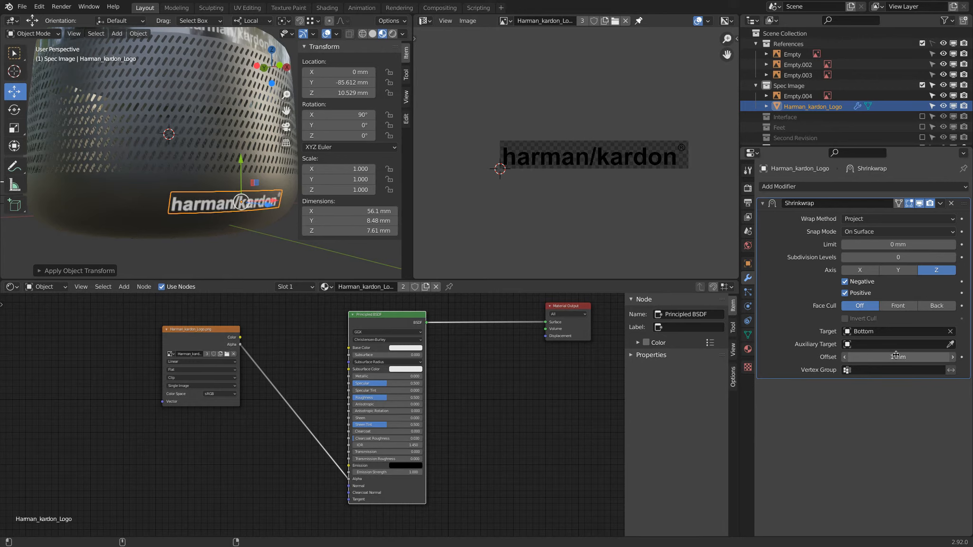
Step: Reduce the Shrinkwrap offset to 1 mm and add another set of centred loop cuts to the logo plane
drag(895, 355, 892, 354)
middle_drag(214, 239, 220, 214)
scroll(244, 216, up, 5)
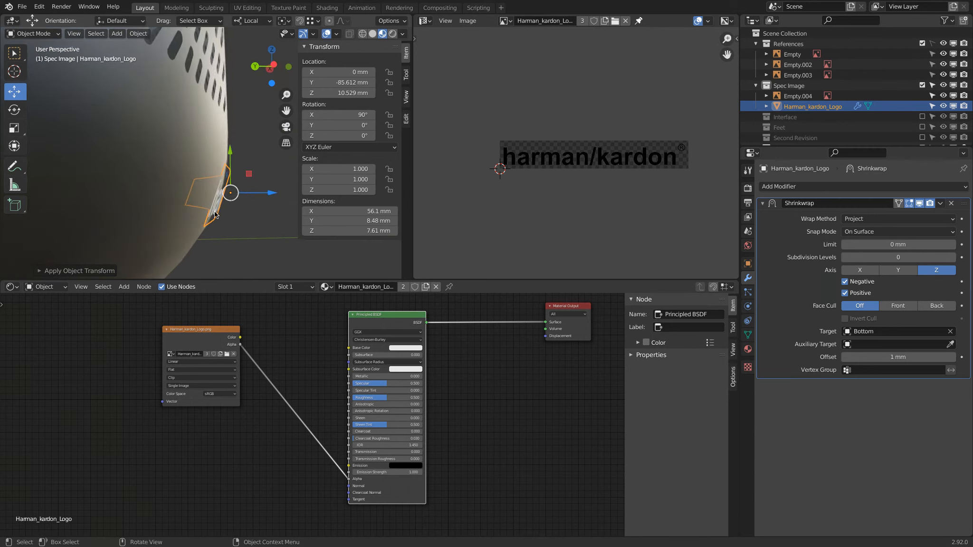
key(Tab)
key(ctrl+r)
scroll(266, 179, up, 1)
click(266, 180)
right_click(266, 179)
middle_drag(307, 204, 143, 205)
key(Tab)
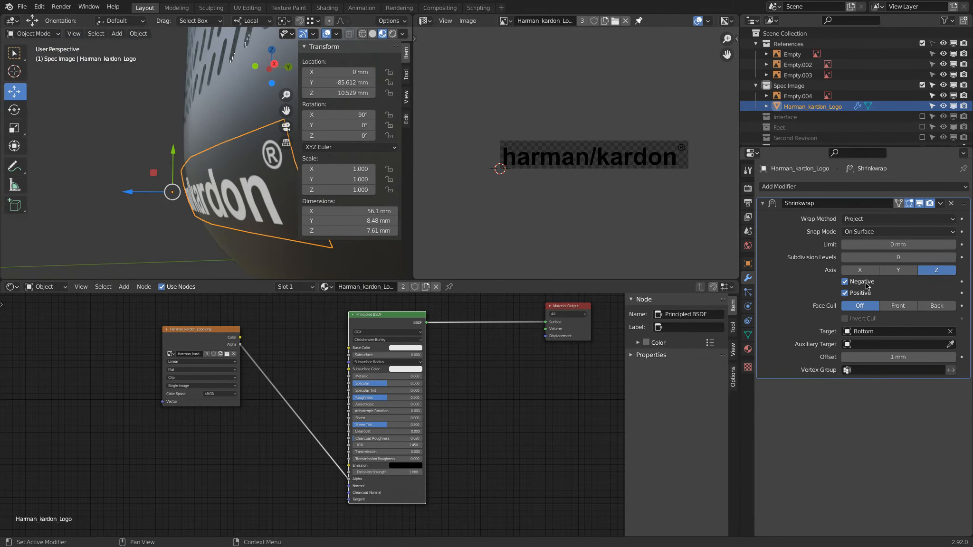
Step: Set the logo plane's Shrinkwrap offset to 0.5 mm and check the fit from the side
click(896, 355)
key(BackSpace)
text(.5mm)
key(Return)
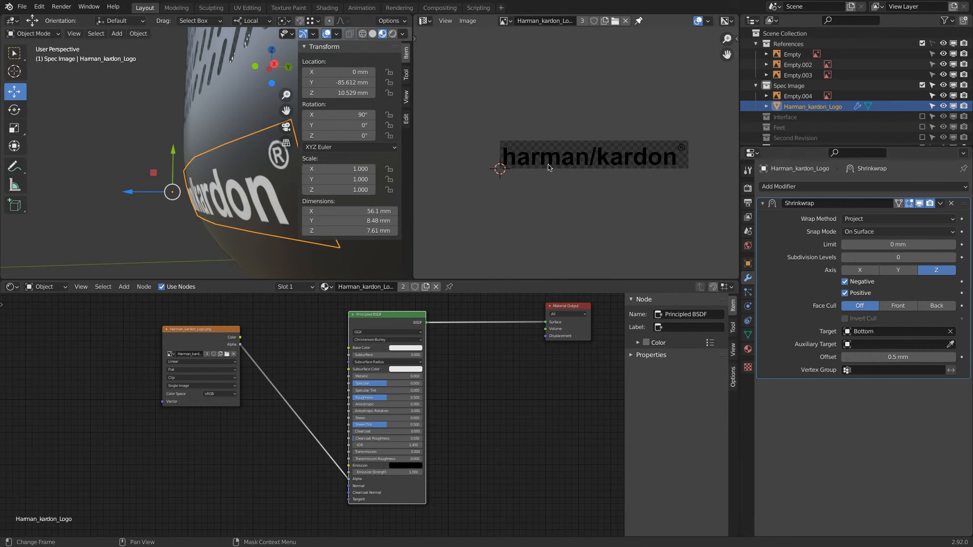
middle_drag(105, 186, 171, 185)
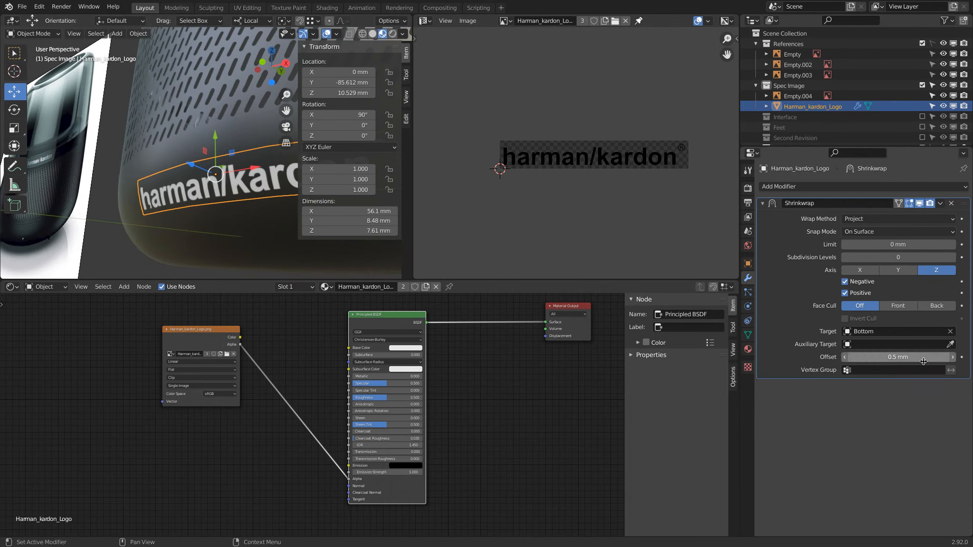
Step: Try smaller Shrinkwrap offsets on the logo plane, starting with 0.25 mm and 0.3 mm
click(896, 356)
text(.25 m)
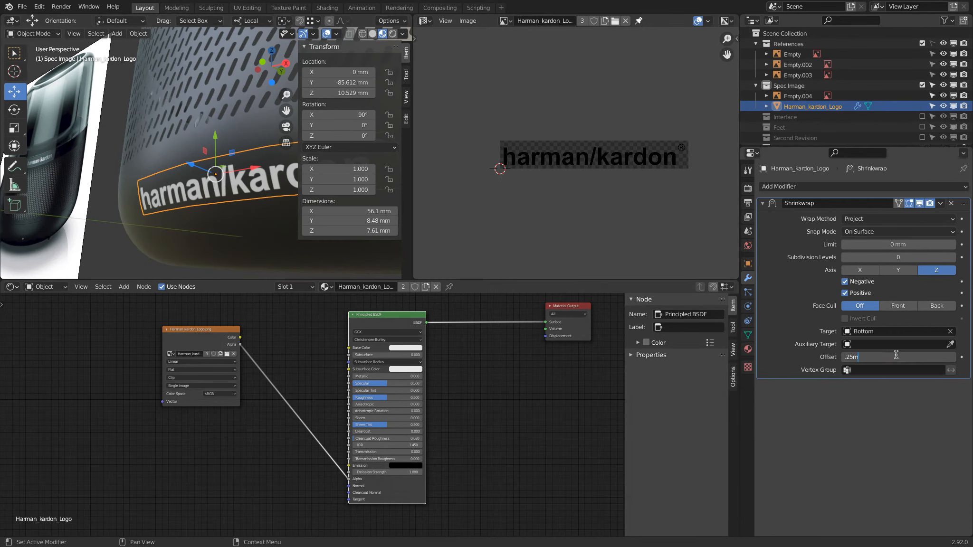
text(m)
key(Return)
click(895, 356)
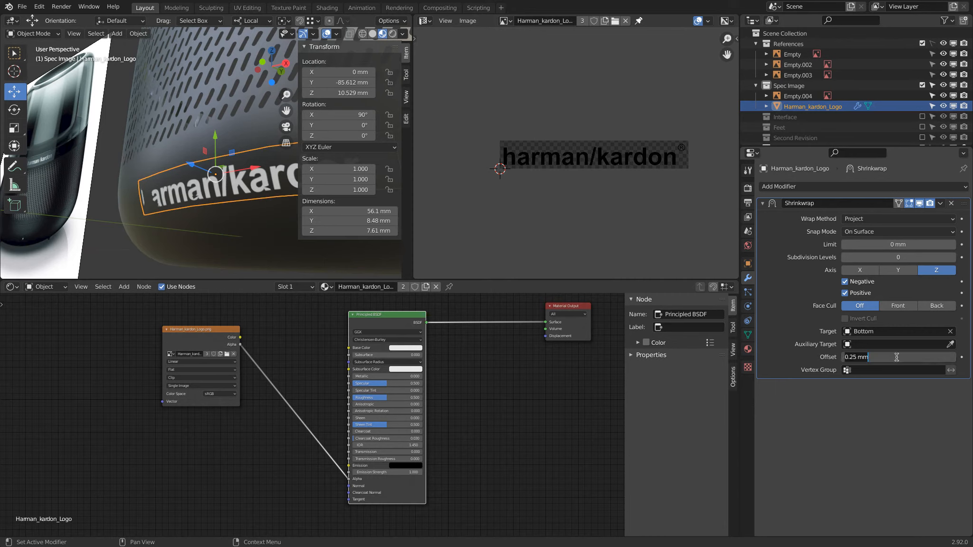
text(.3mm)
key(Return)
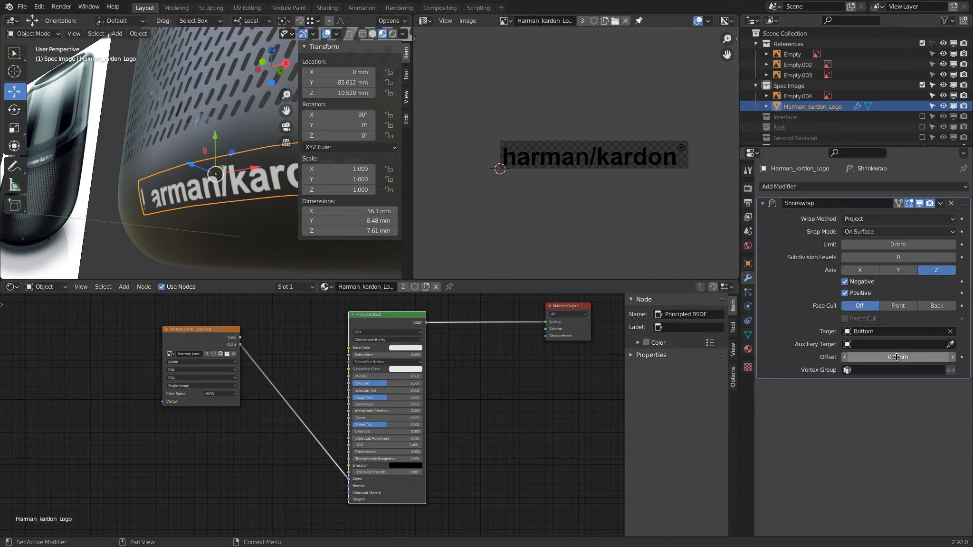
click(897, 358)
text(.)
key(Return)
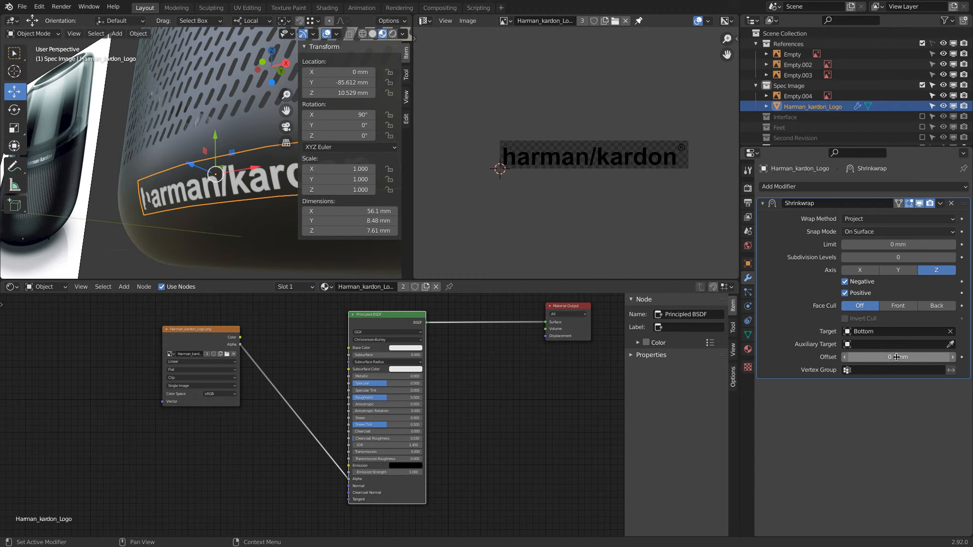
Step: Set the Shrinkwrap offset back to 0.5 mm and increase it to 0.6 mm
click(897, 357)
text(.)
text(5 mm)
key(Return)
click(898, 358)
text(.6mm)
key(Return)
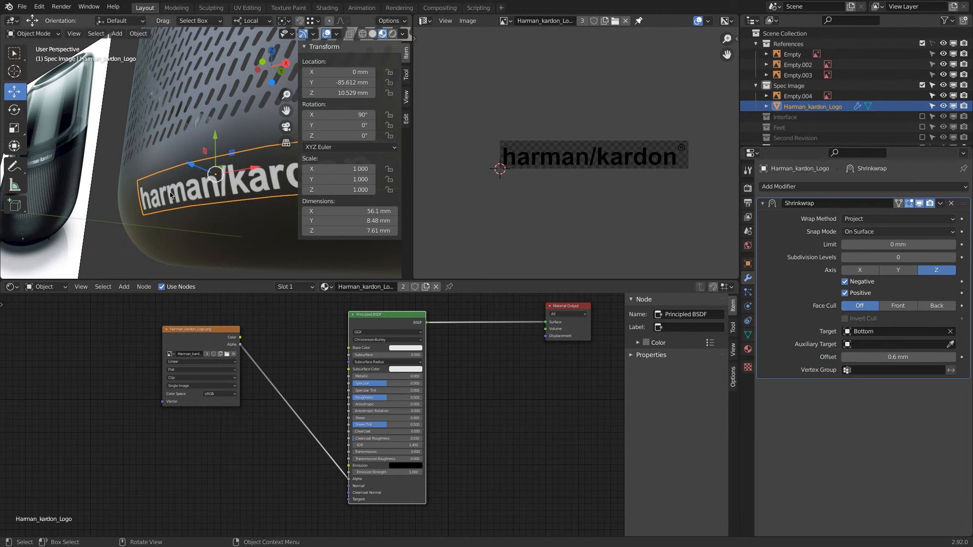
Step: Examine the wrapped logo on the speaker's lower body from an angle and in front view with nothing selected
scroll(199, 202, down, 3)
middle_drag(200, 202, 233, 194)
key(a)
key(a)
scroll(234, 193, down, 3)
key(KP_1)
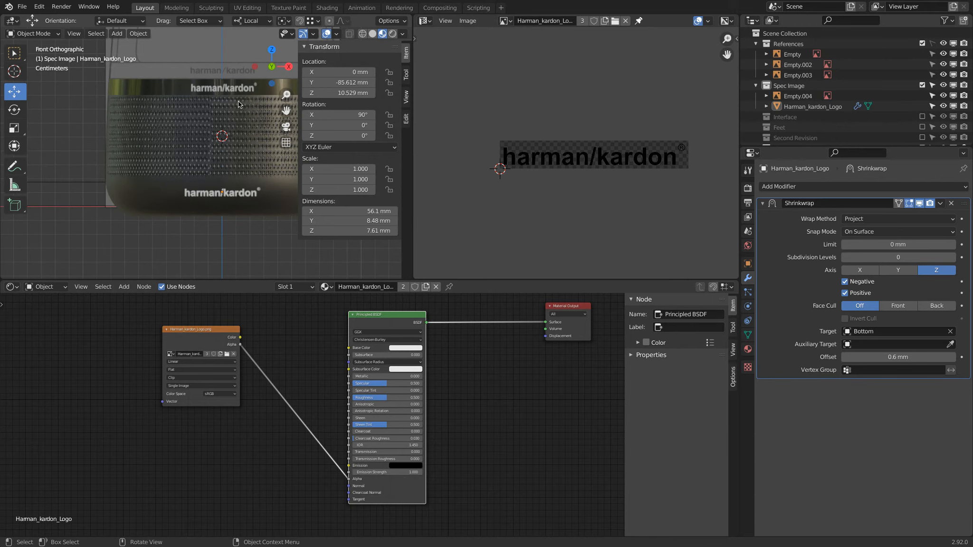
Step: Try moving the logo plane up along its local Y axis onto the perforated section, and undo the move
click(246, 198)
key(g)
key(y)
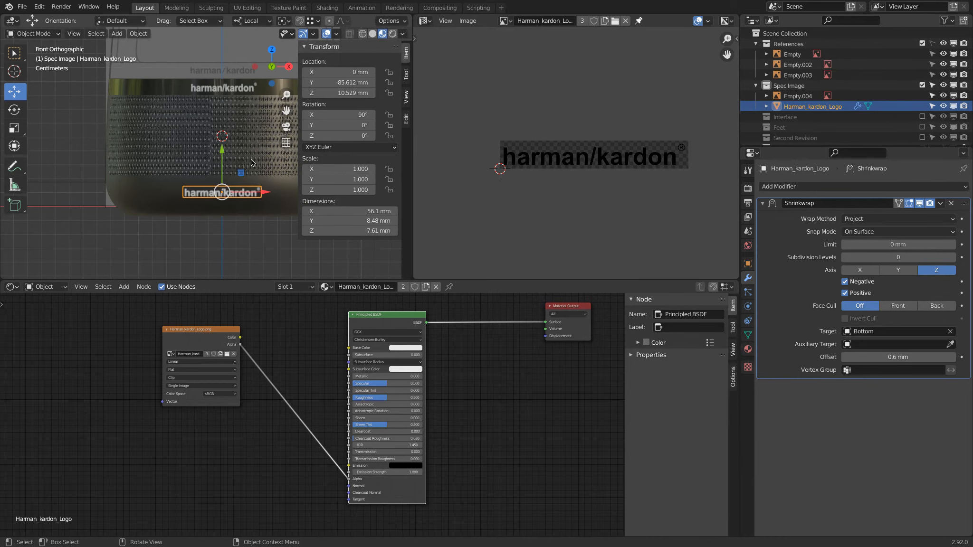
click(236, 113)
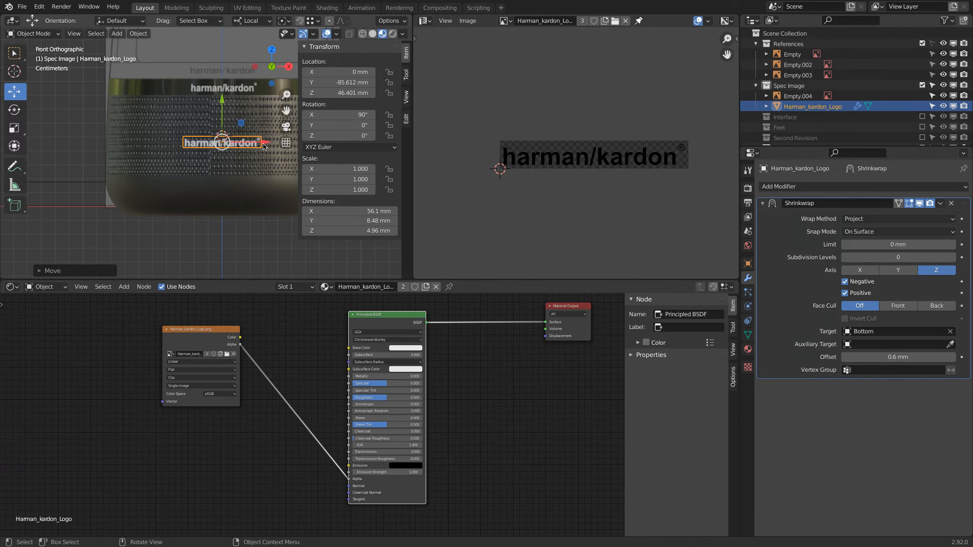
key(r)
key(Escape)
key(ctrl+z)
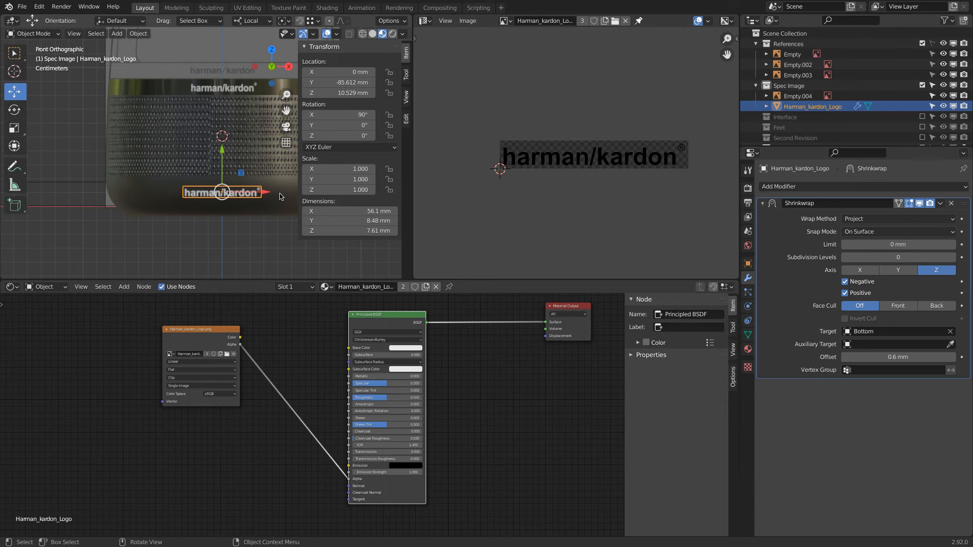
Step: Set the logo material's Specular to 1 and Roughness to 0, and place the image texture node nearer the Principled BSDF
drag(398, 398, 436, 385)
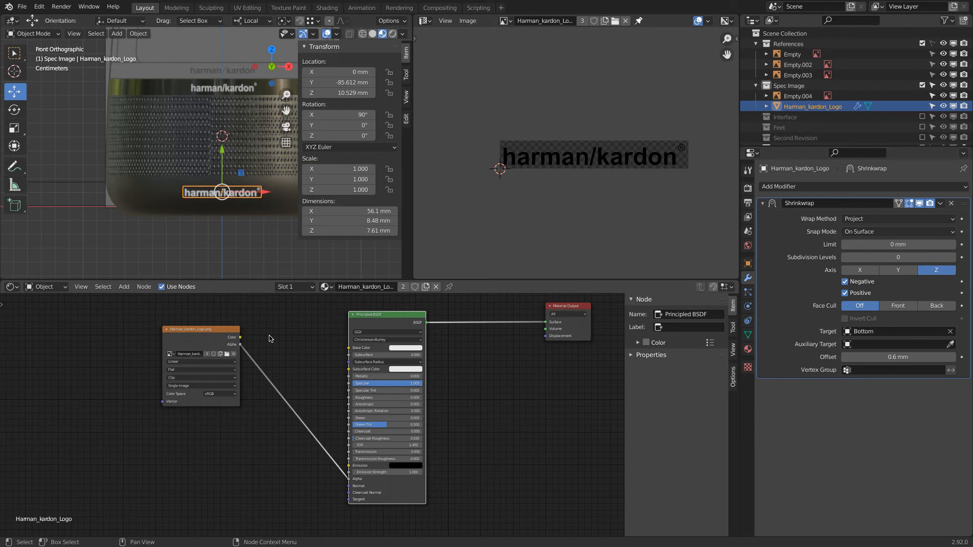
drag(191, 332, 239, 415)
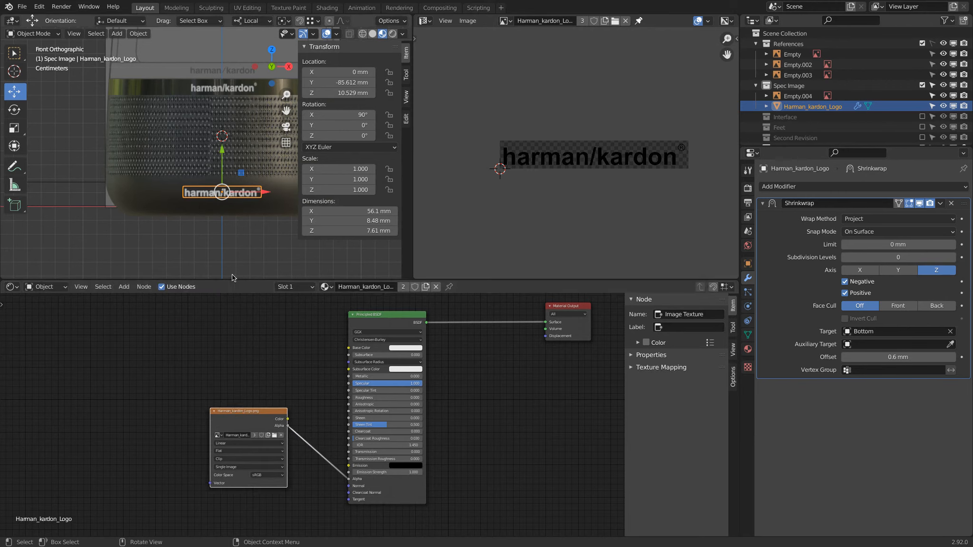
Step: Switch the viewport to Rendered shading and add an area light to the scene
middle_drag(231, 243, 250, 195)
key(z)
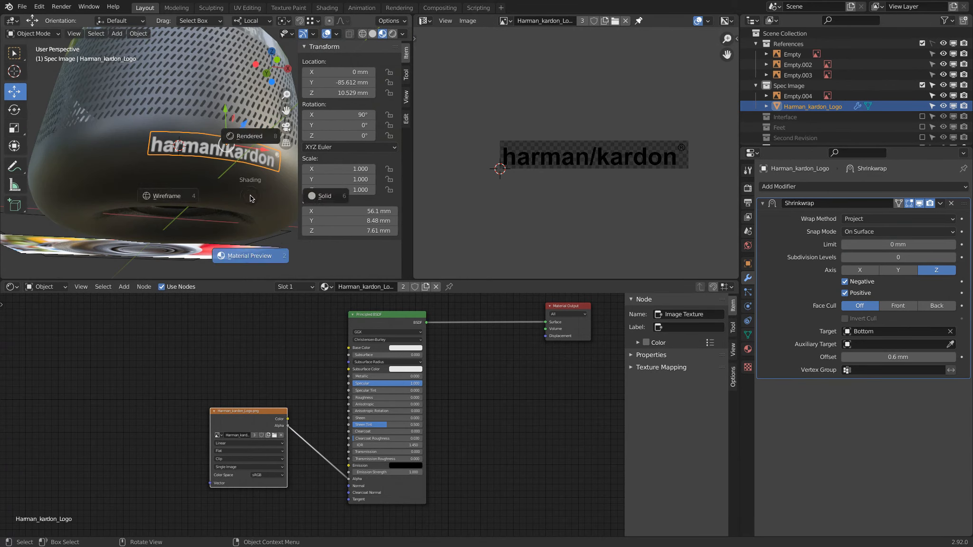
click(252, 134)
mouse_move(257, 142)
middle_down()
mouse_move(198, 197)
mouse_move(169, 188)
middle_up()
key(shift+a)
mouse_move(163, 325)
click(238, 355)
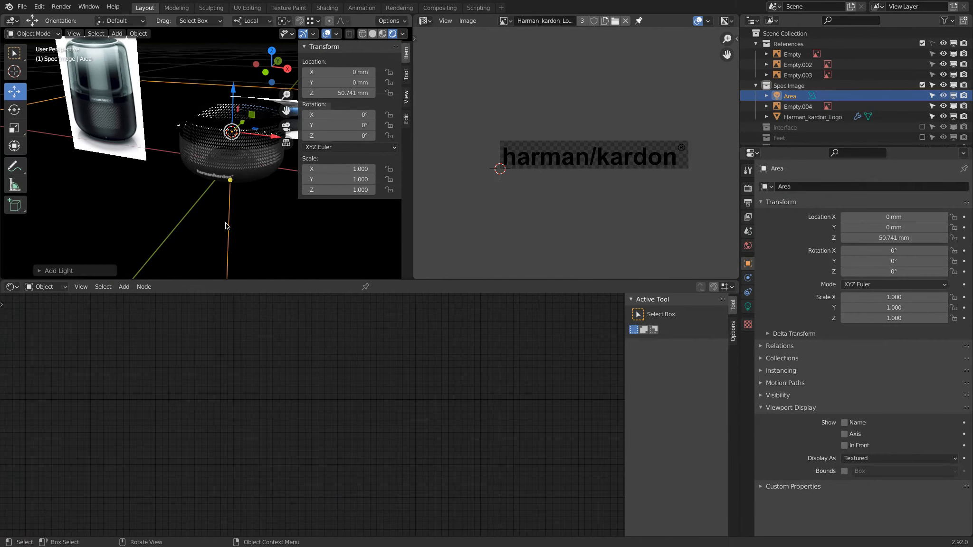
Step: Raise the area light to about 135 mm along Z and rotate it -90° about Y
key(g)
key(z)
click(224, 154)
scroll(224, 153, down, 6)
text(ry-90)
key(Return)
Step: Move the area light along the global X axis towards the negative side of the speaker
key(g)
key(y)
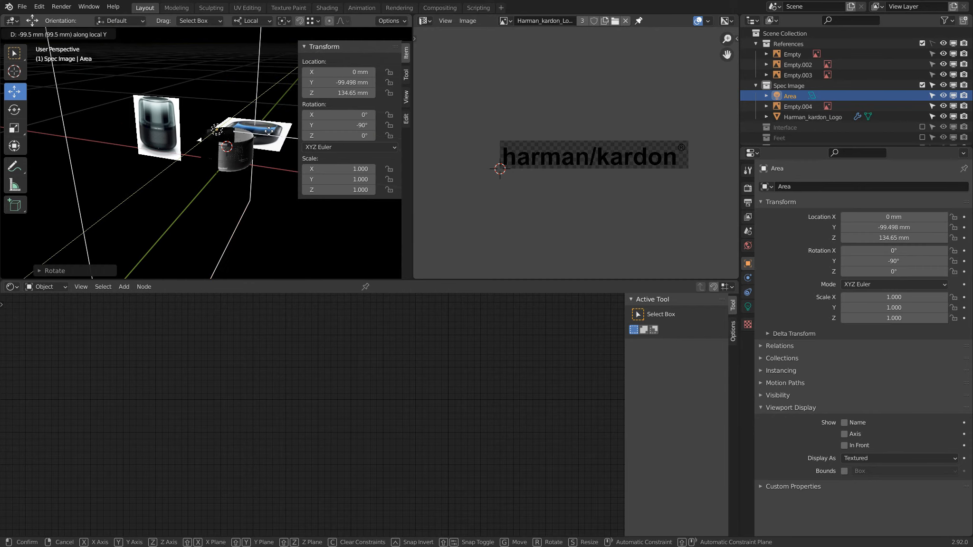
key(x)
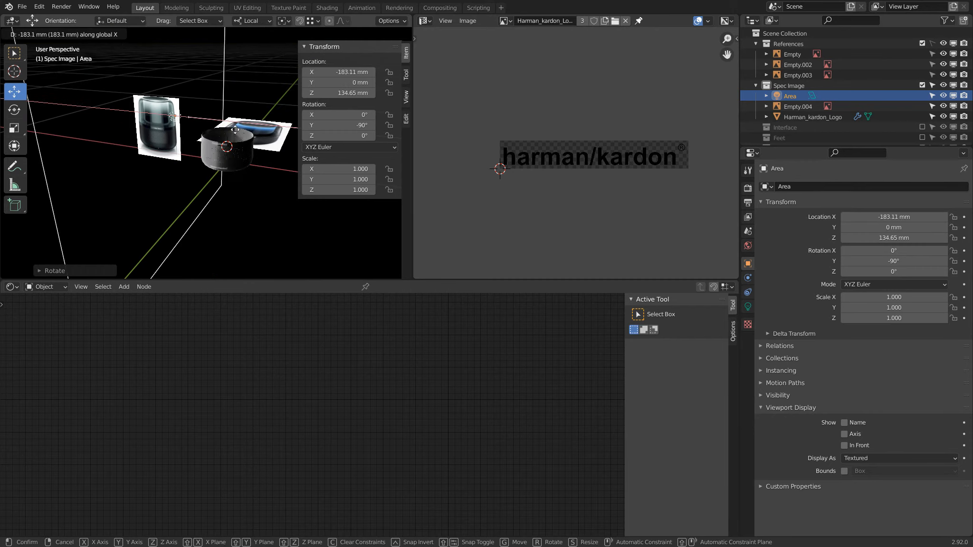
click(242, 130)
Step: Select the speaker's bottom body to bring up its Plastic Glossy Logo material nodes
scroll(242, 131, up, 6)
middle_drag(237, 145, 136, 204)
click(132, 202)
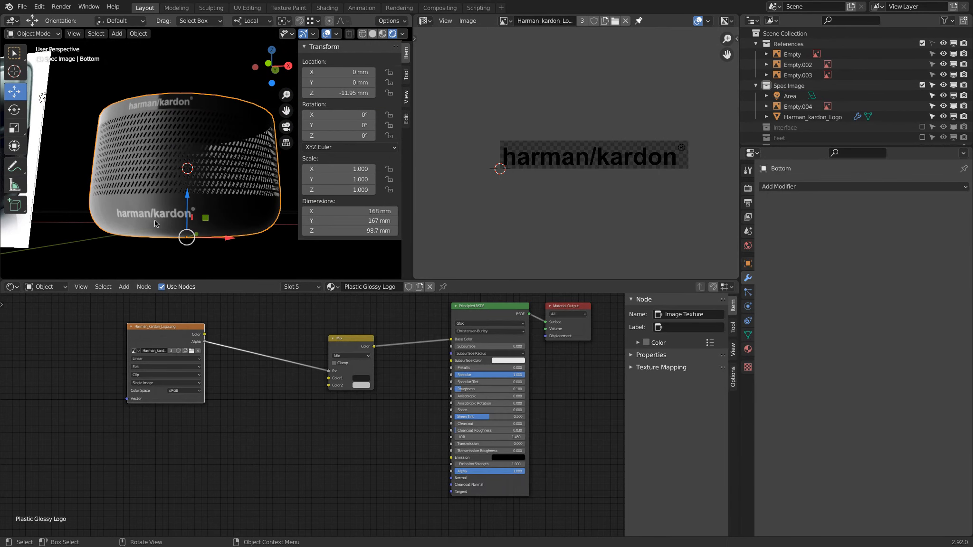
Step: Set Specular to 0 on the bottom body's Plastic Glossy Logo and Plastic Glossy materials
drag(508, 378, 380, 374)
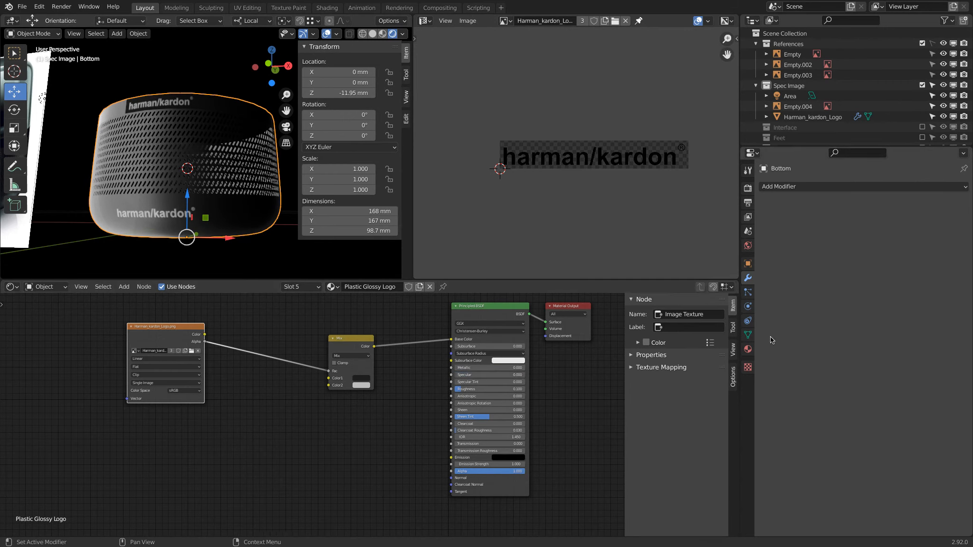
click(747, 349)
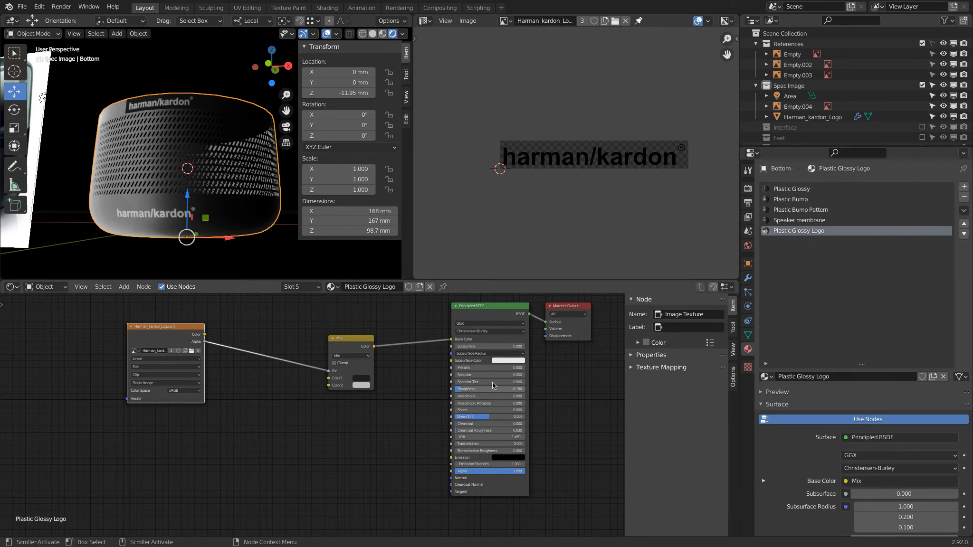
click(813, 189)
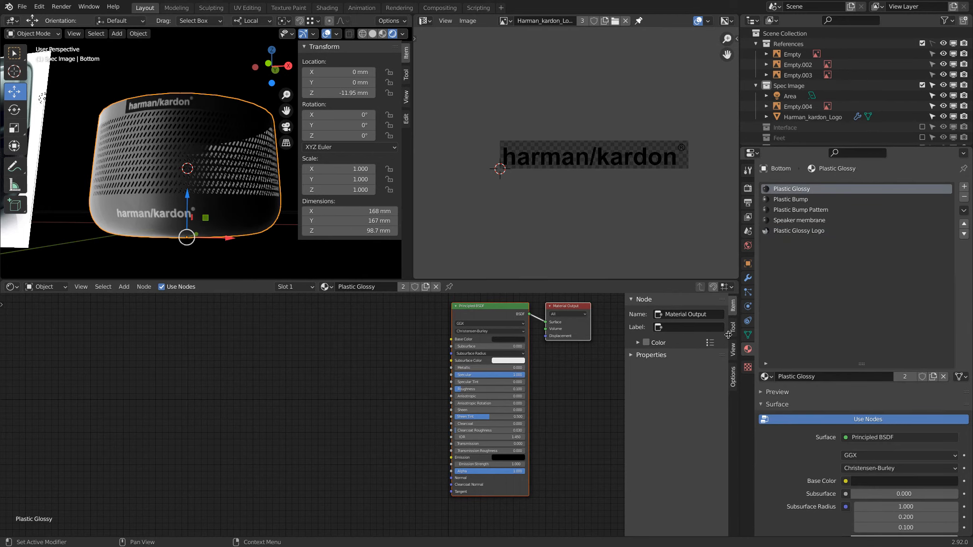
drag(470, 376, 314, 376)
Step: Set Specular to 0 on the bottom body's Plastic Bump material while viewing the lower logo up close
click(155, 214)
scroll(198, 222, up, 5)
middle_drag(198, 222, 77, 155)
middle_drag(147, 186, 247, 182)
click(125, 141)
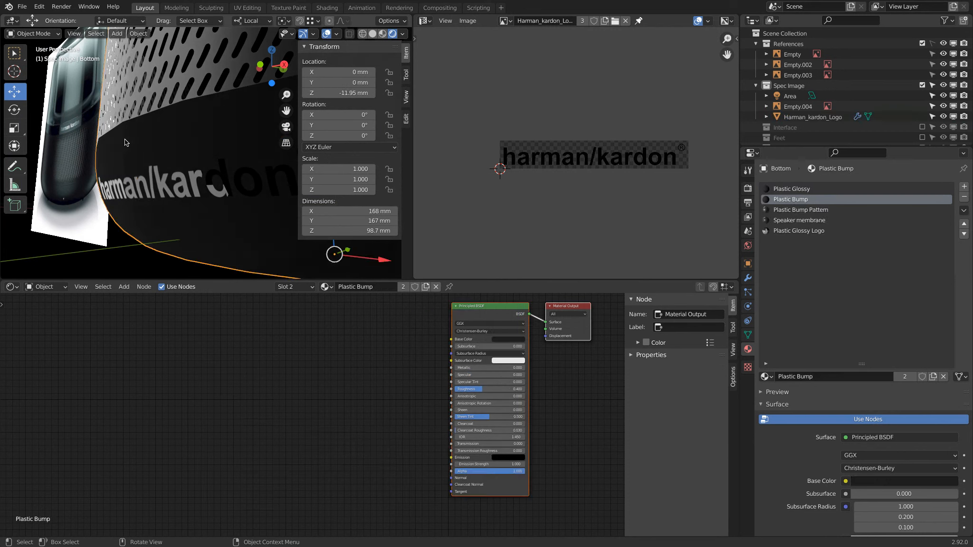
mouse_move(473, 378)
mouse_down()
mouse_move(543, 370)
mouse_move(456, 377)
mouse_up()
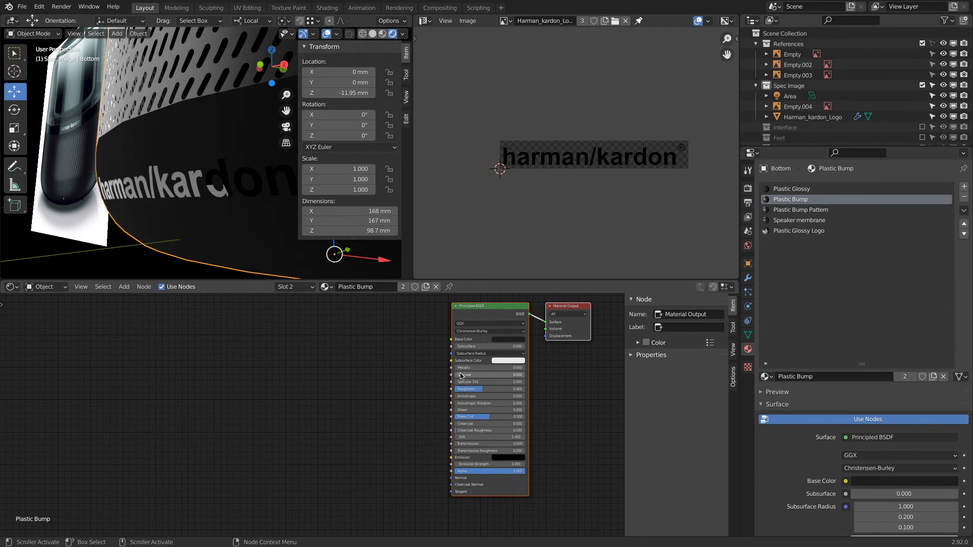
Step: Select the lower logo plane and compare its material's Specular setting and reflections with those of the body
click(184, 195)
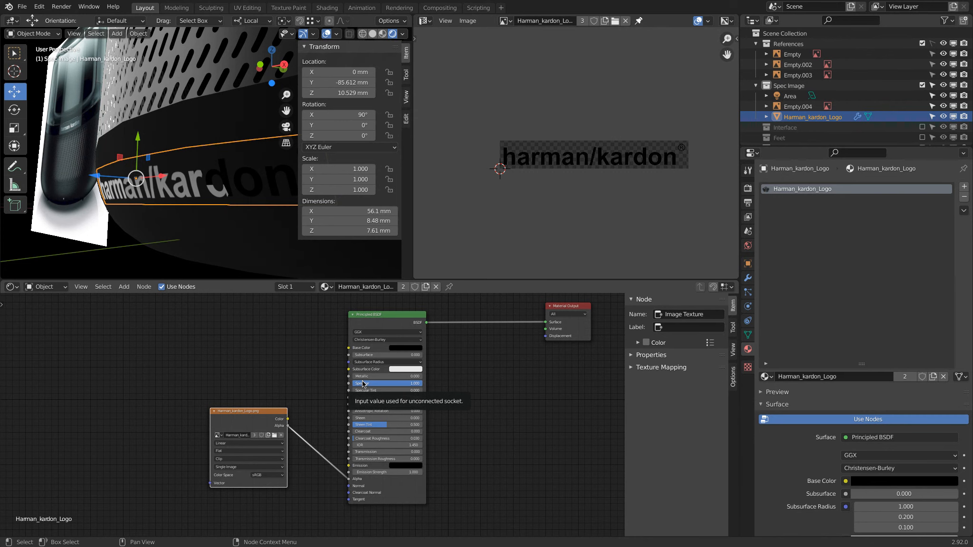
scroll(190, 328, down, 3)
scroll(195, 228, down, 6)
middle_drag(193, 223, 211, 218)
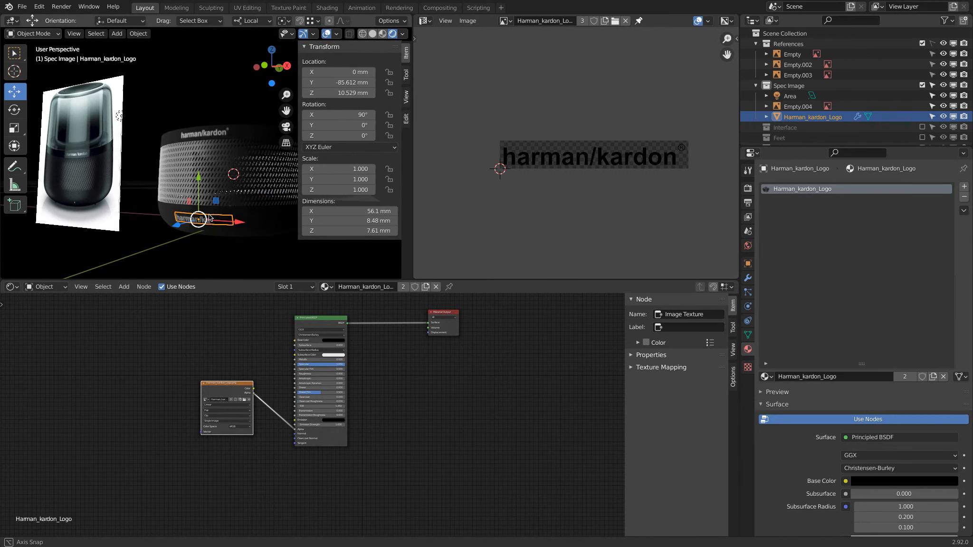
Step: Select the bottom body and set the Specular of its Plastic Glossy material to 1
click(174, 134)
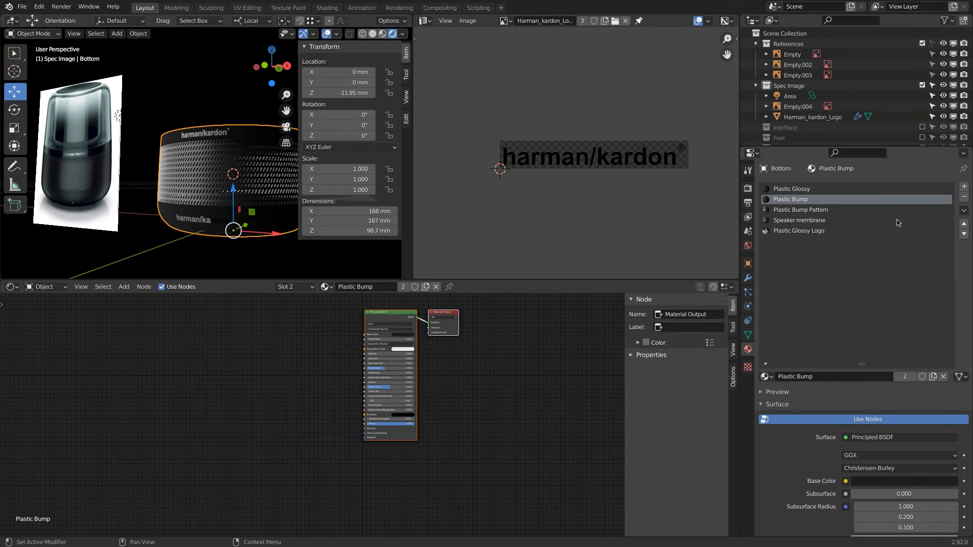
click(804, 190)
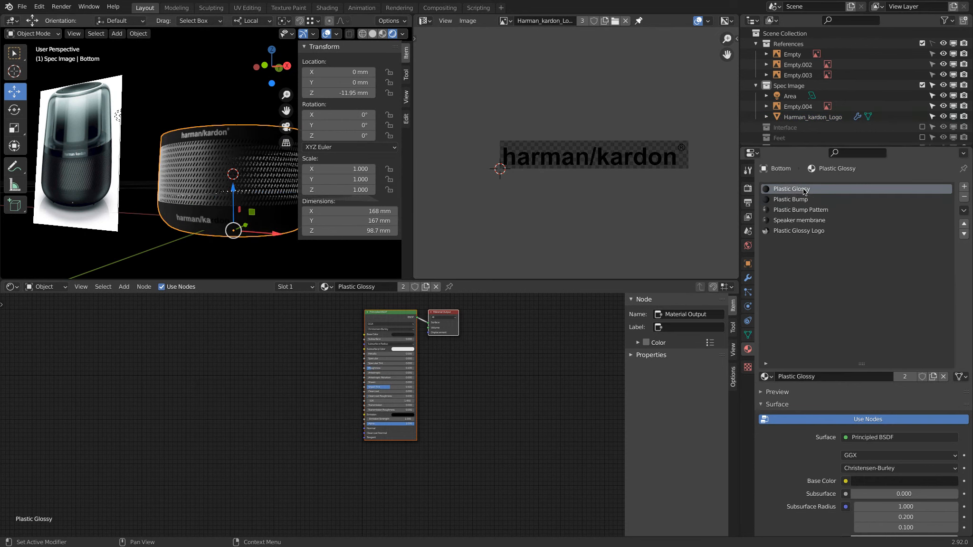
scroll(378, 367, up, 2)
drag(379, 365, 647, 369)
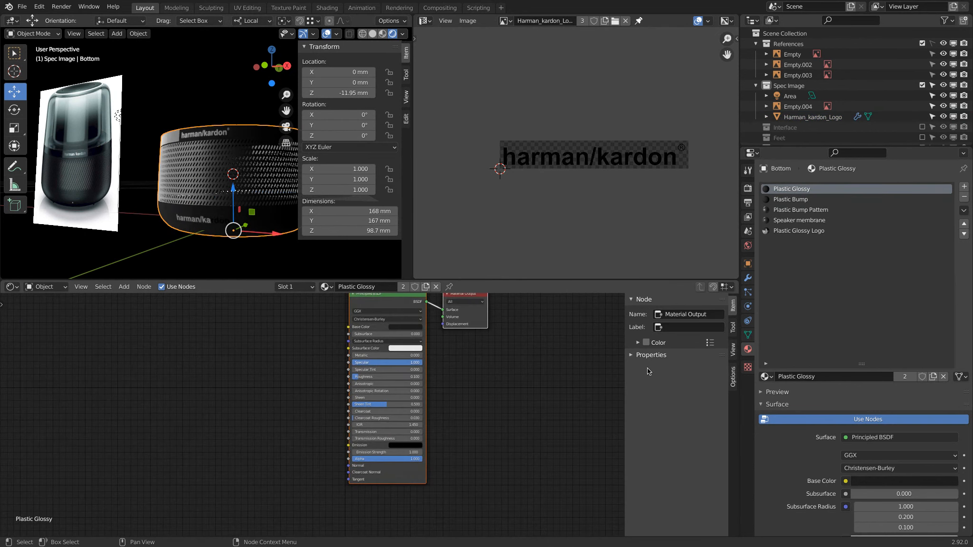
Step: Restore the Plastic Bump material's Specular, check the remaining material slots, and set Plastic Glossy Logo's Specular to 1
click(821, 201)
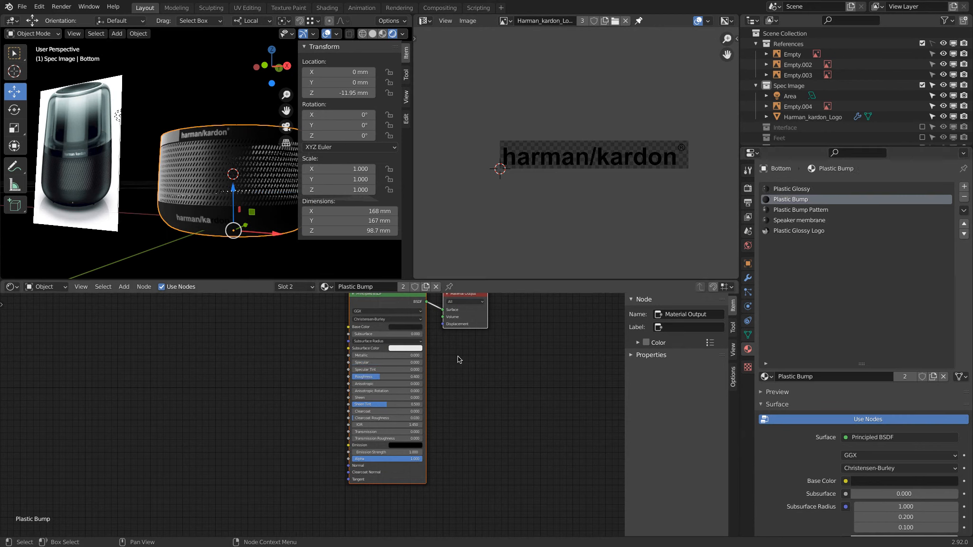
click(801, 212)
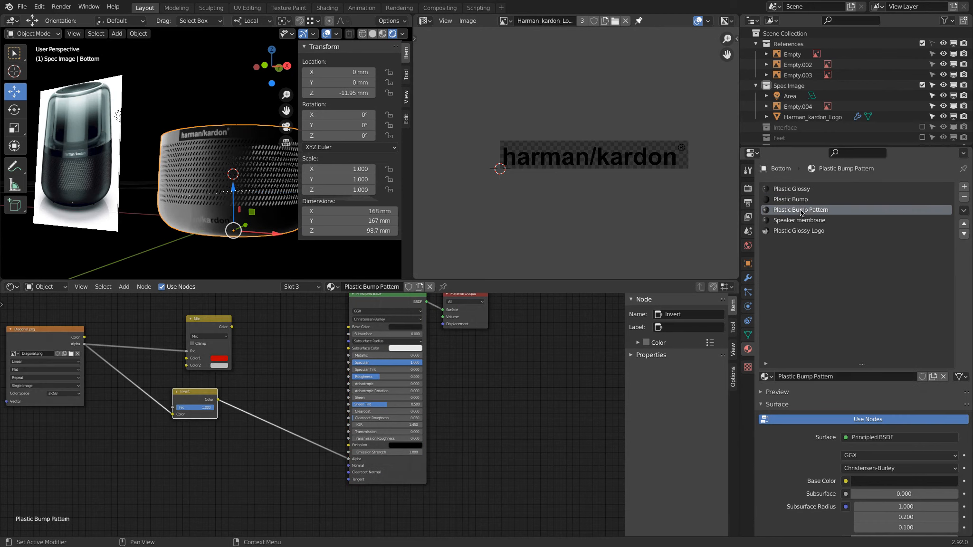
click(806, 222)
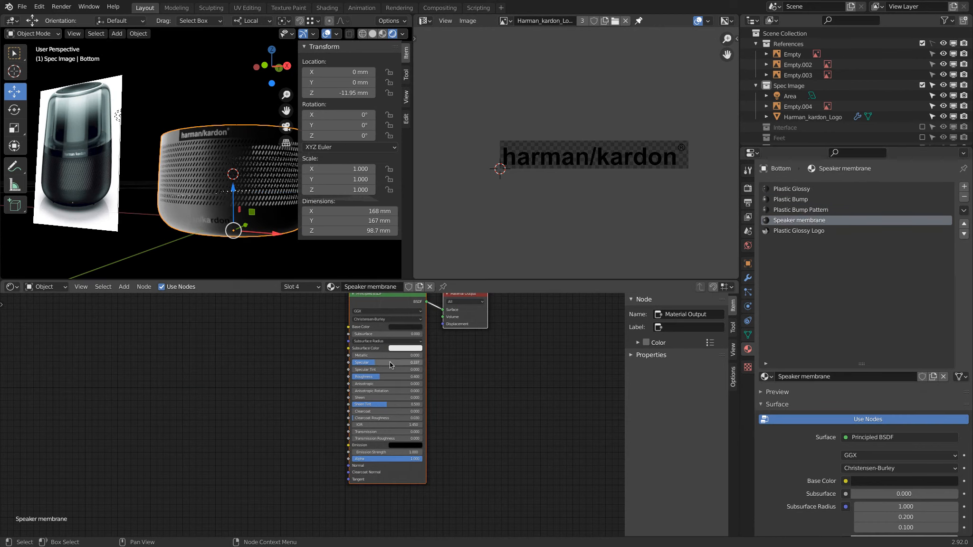
click(829, 231)
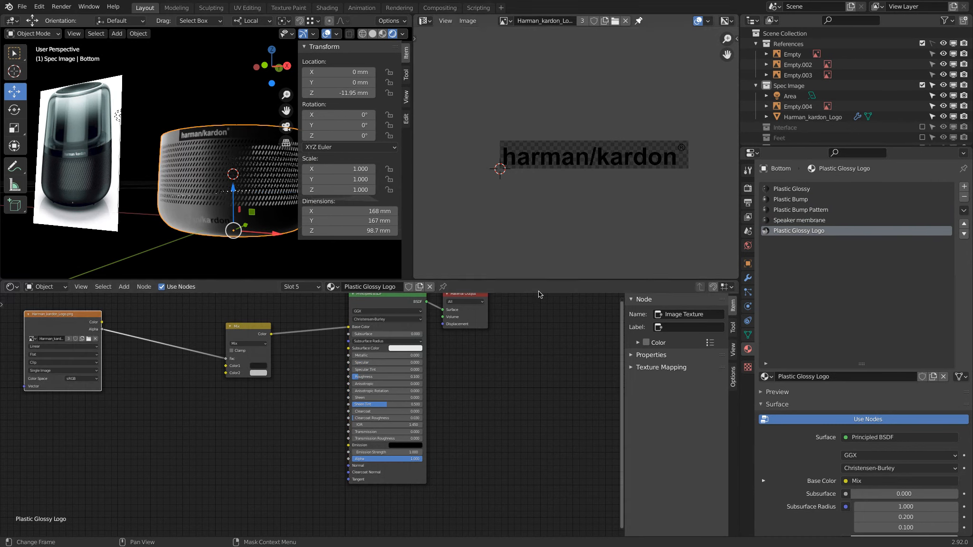
drag(375, 365, 428, 366)
Step: Inspect the logo's reflections up close, switch the viewport to Material Preview shading, and frame the speaker reference image's upper part
mouse_move(218, 184)
middle_down()
mouse_move(226, 191)
mouse_move(204, 215)
mouse_move(210, 223)
middle_up()
scroll(210, 223, up, 5)
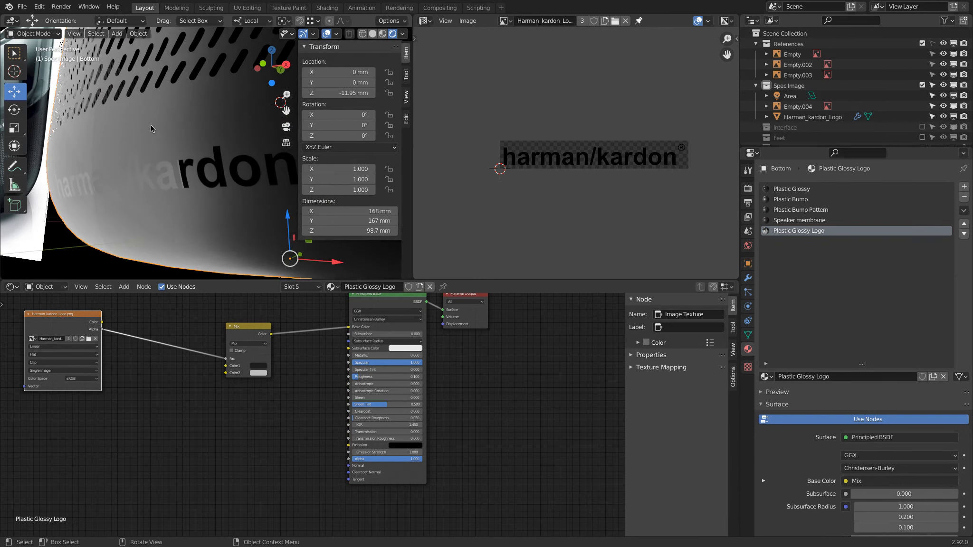
mouse_move(142, 132)
middle_down()
mouse_move(185, 186)
mouse_move(205, 174)
mouse_move(183, 190)
middle_up()
scroll(178, 202, down, 8)
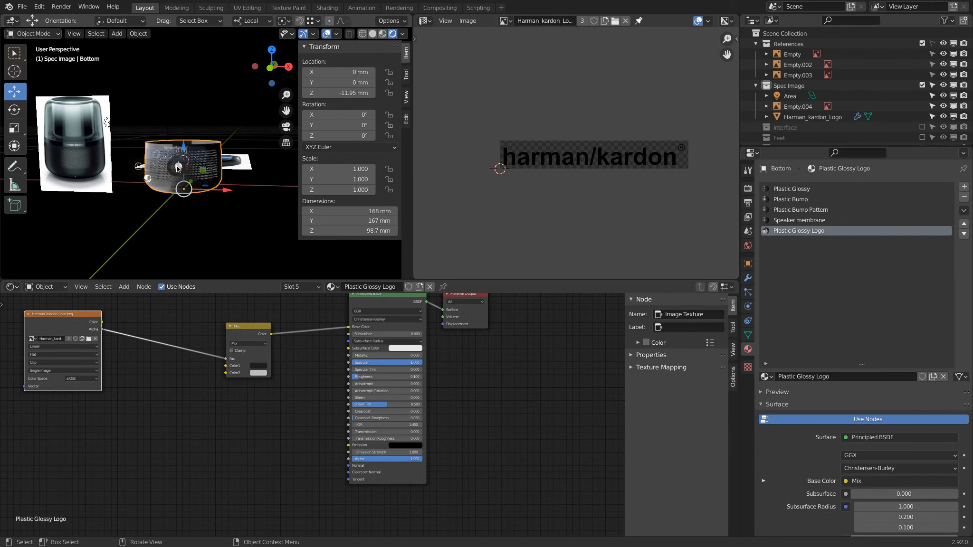
key(z)
click(209, 228)
scroll(204, 189, up, 3)
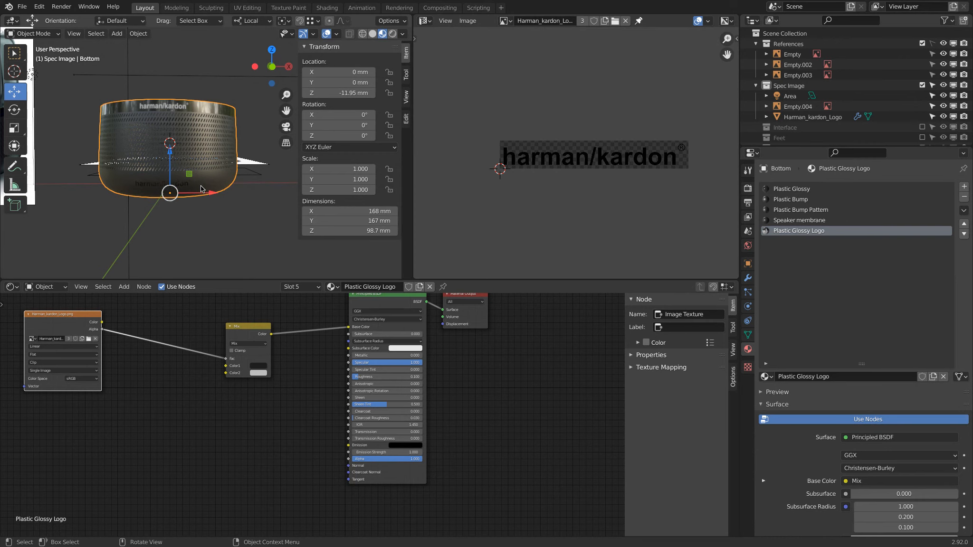
scroll(202, 189, down, 2)
shift+middle_drag(87, 119, 237, 188)
scroll(190, 163, up, 6)
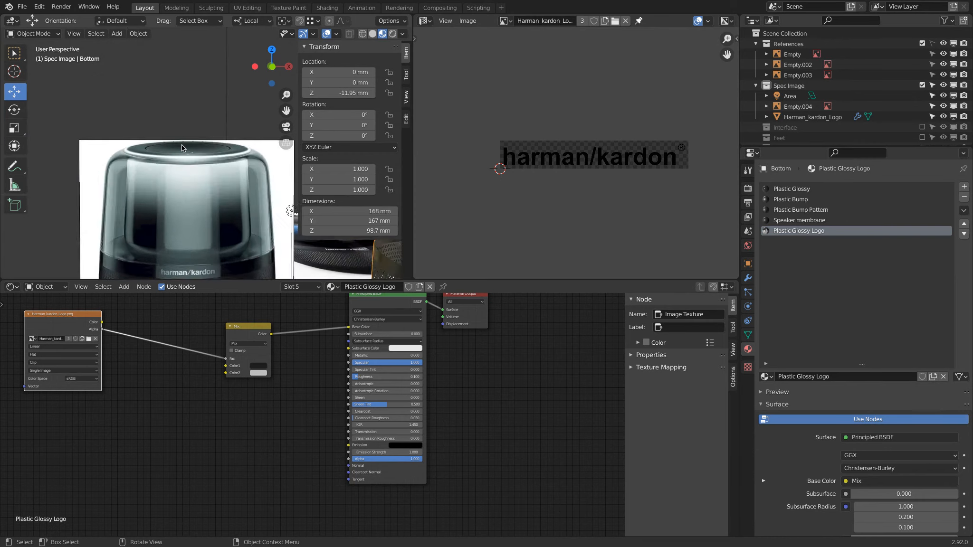